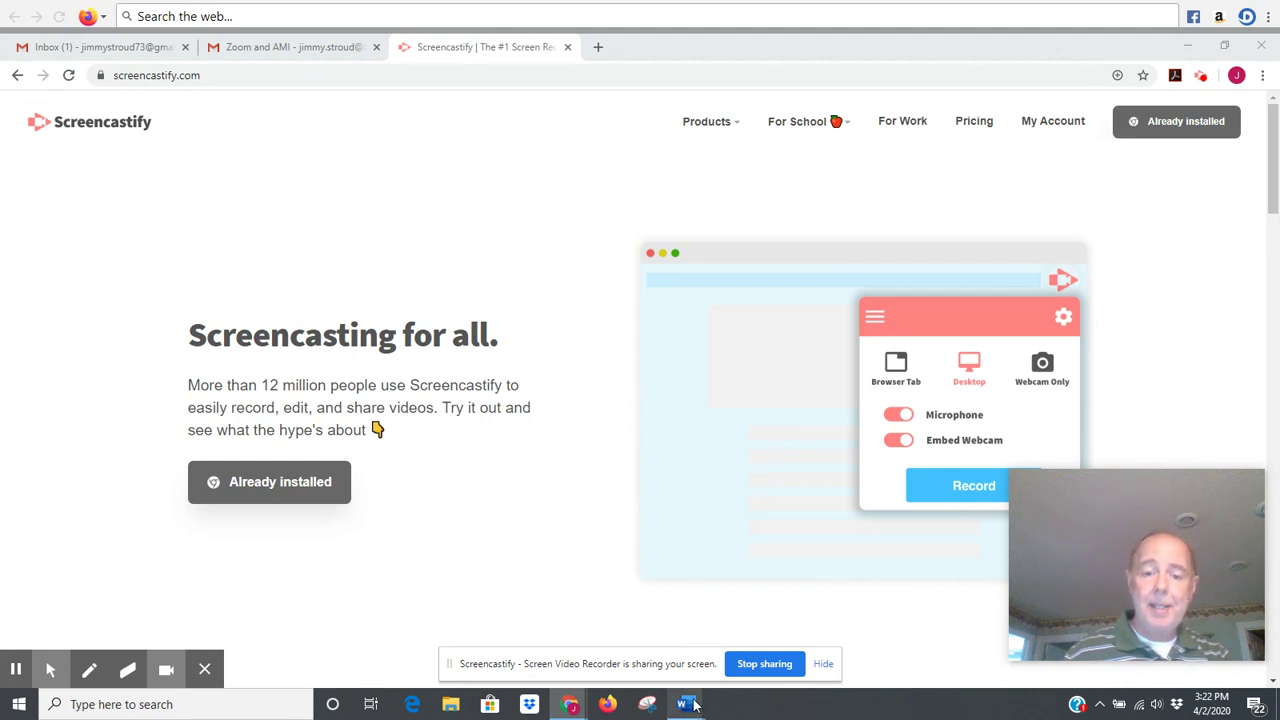
# Step: Bring the Word window showing the Check Writing Document to the front
pyautogui.moveTo(684, 704)
pyautogui.click(659, 612)
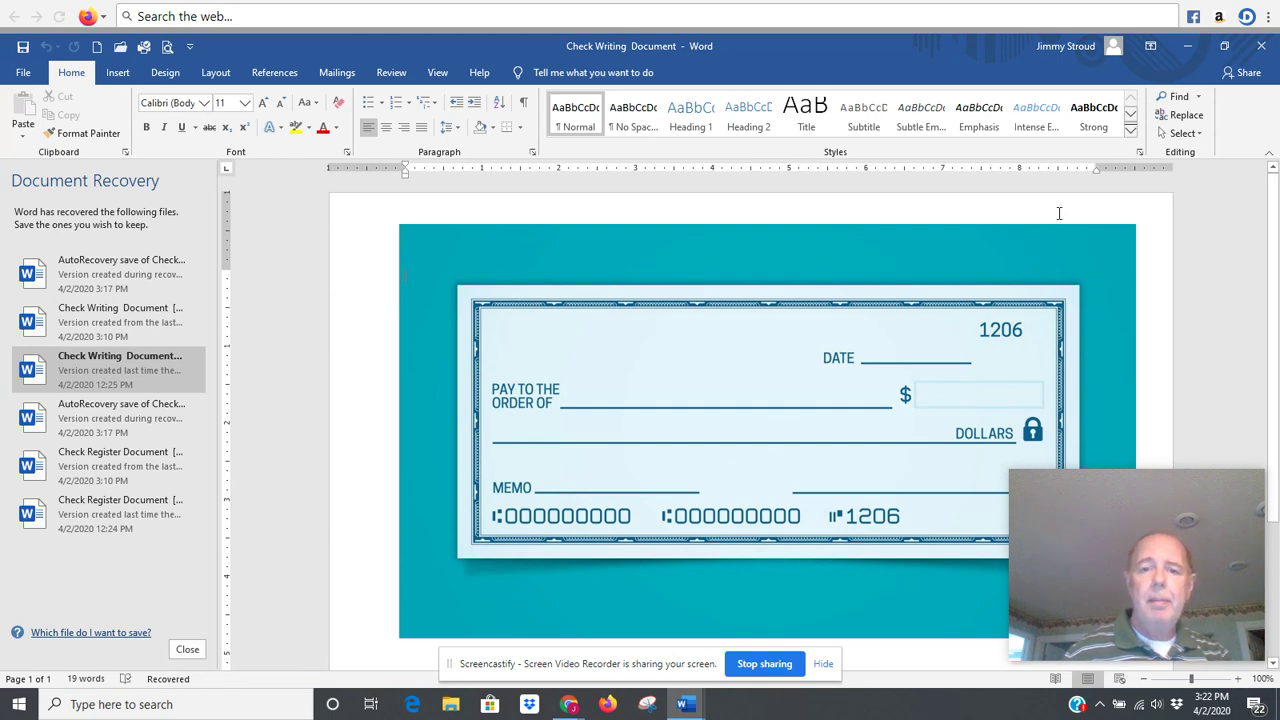
# Step: Close the Document Recovery pane so the blank check template fills the window
pyautogui.moveTo(1146, 500)
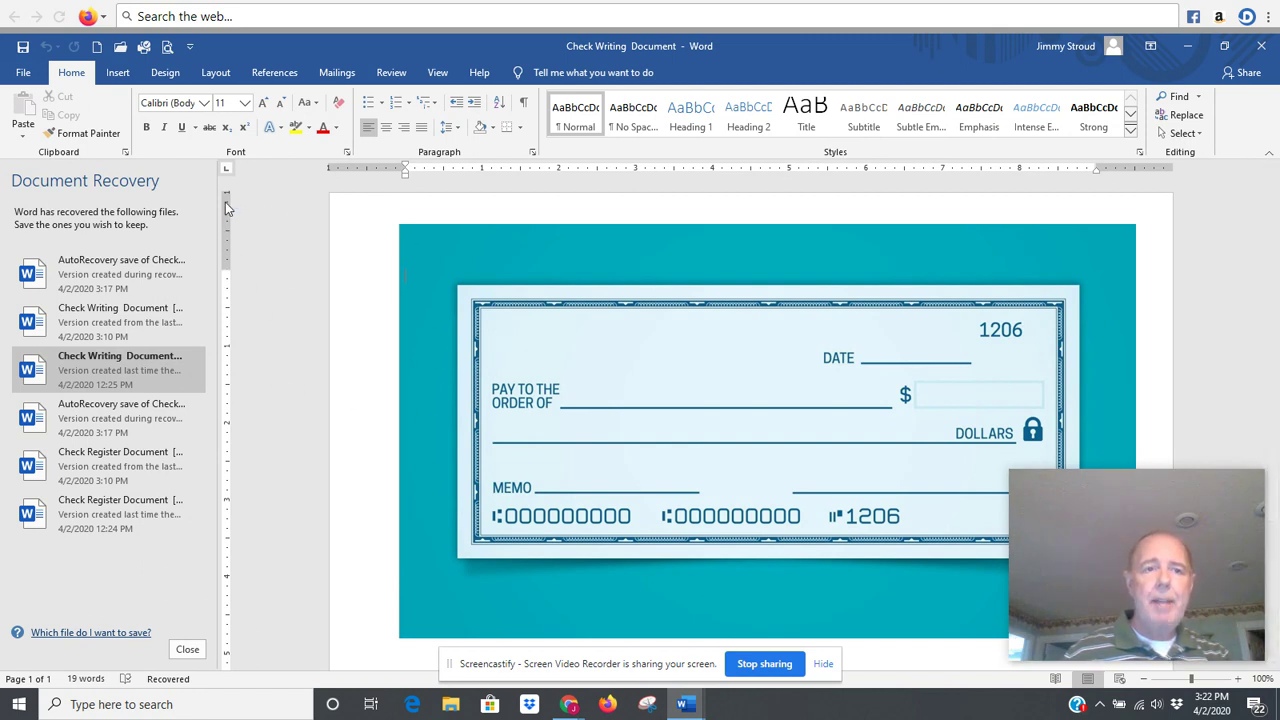
pyautogui.click(186, 650)
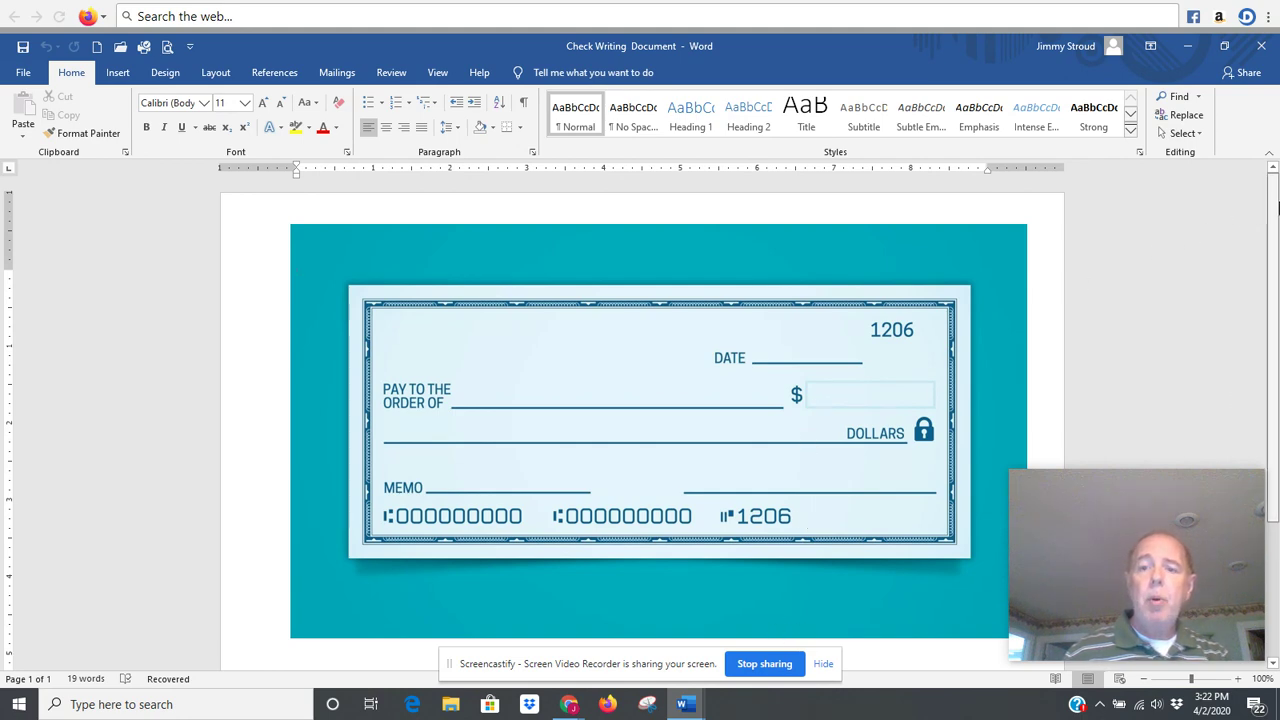
pyautogui.scroll(-2, 1276, 296)
# Step: Move the April 6, 2020 text box up onto the check's DATE line
pyautogui.moveTo(1276, 296)
pyautogui.mouseDown()
pyautogui.moveTo(1276, 310)
pyautogui.moveTo(1276, 272)
pyautogui.mouseUp()
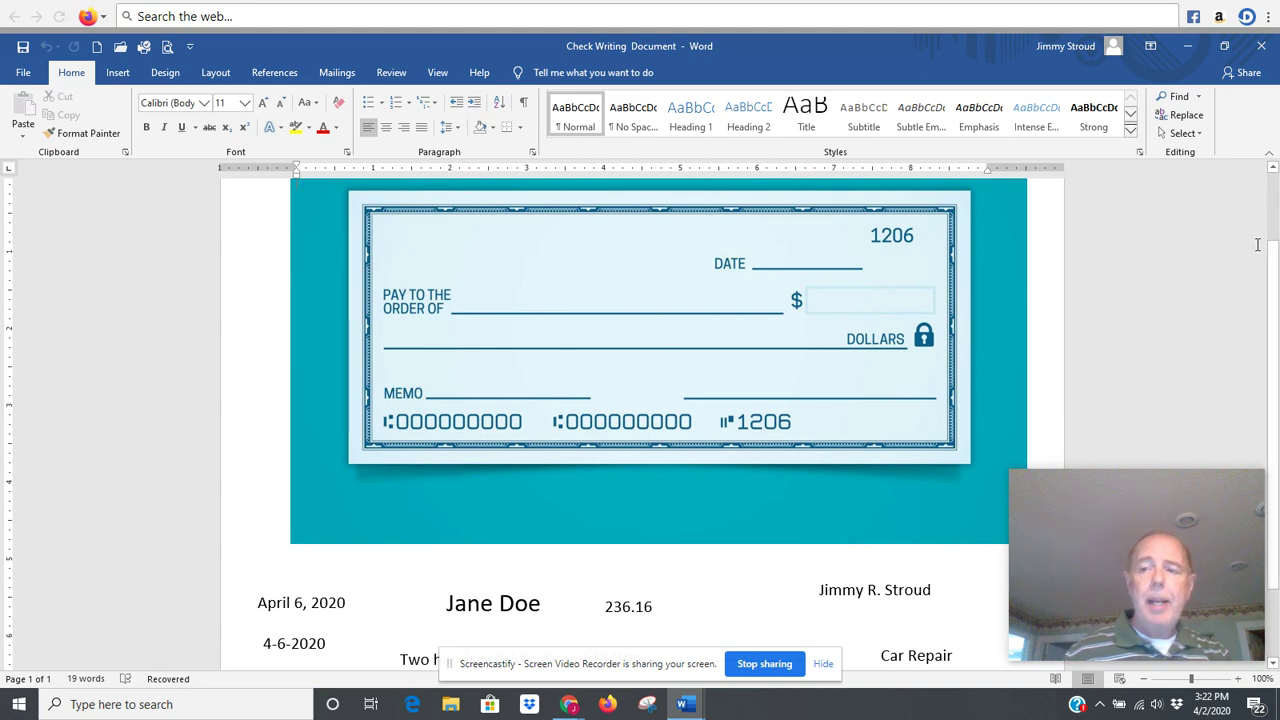
pyautogui.scroll(-2, 1268, 271)
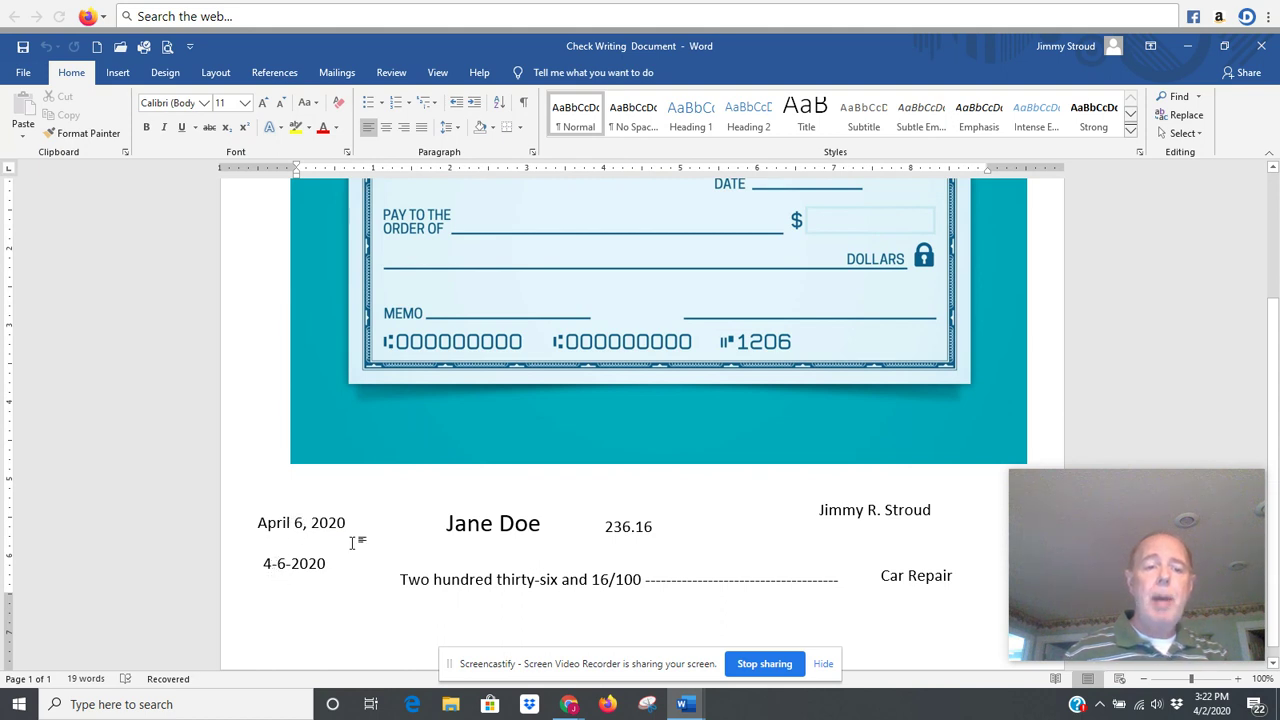
pyautogui.click(291, 525)
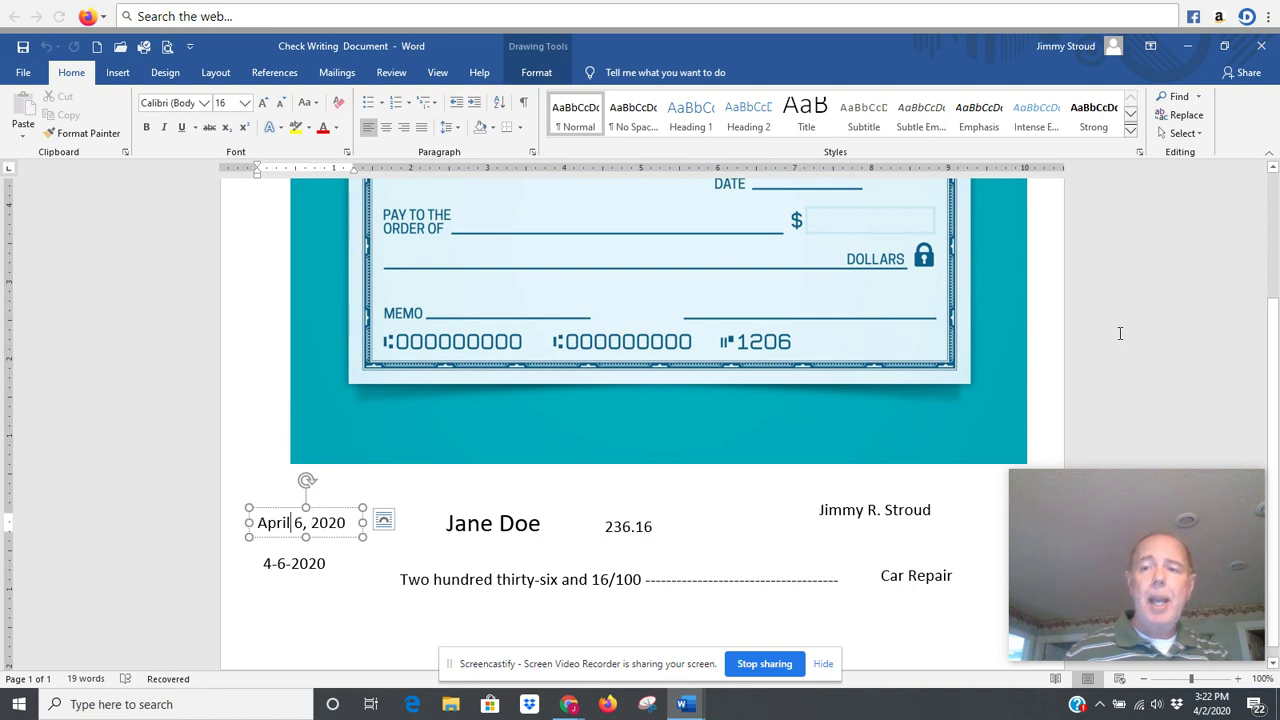
pyautogui.scroll(1, 1265, 362)
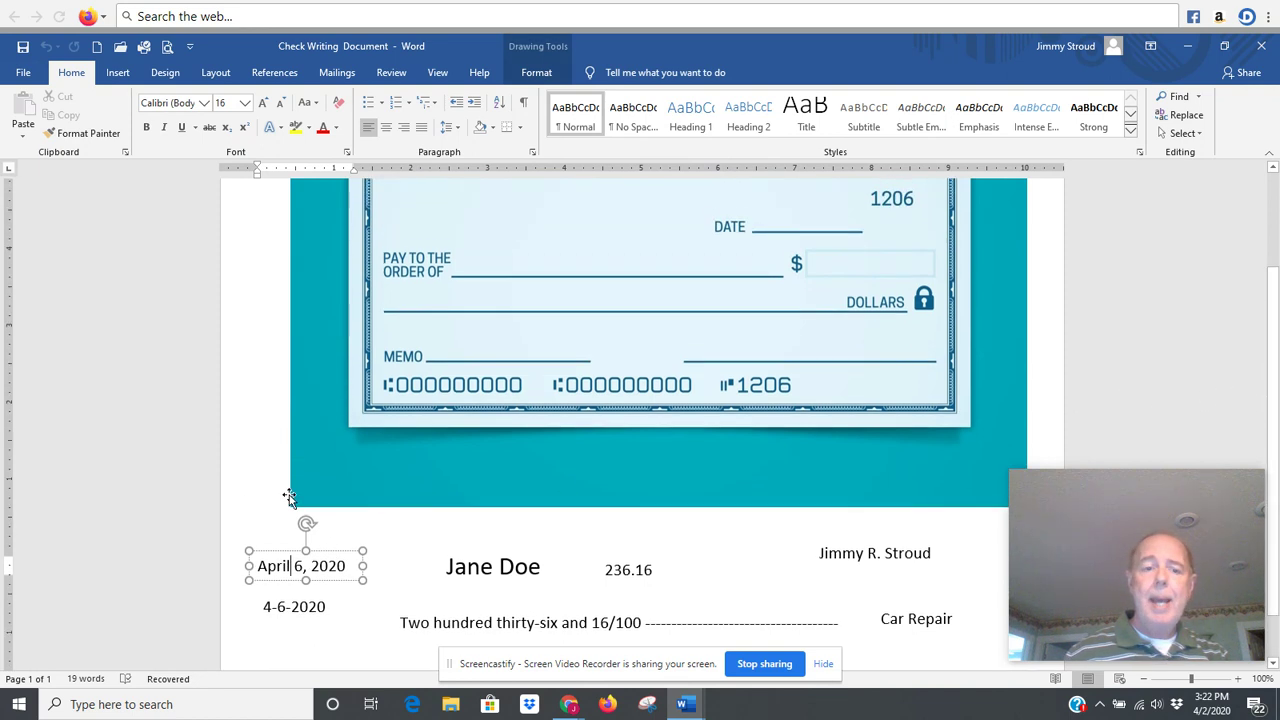
pyautogui.moveTo(329, 554); pyautogui.dragTo(828, 201)
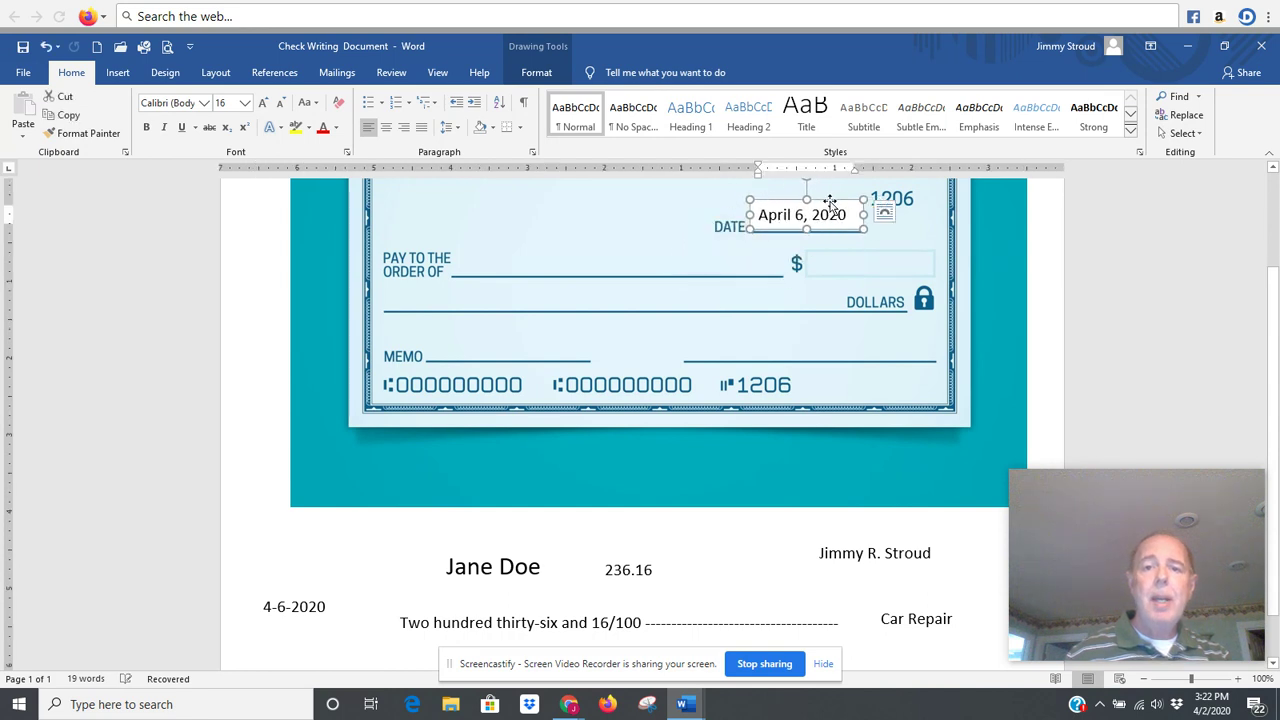
pyautogui.click(476, 268)
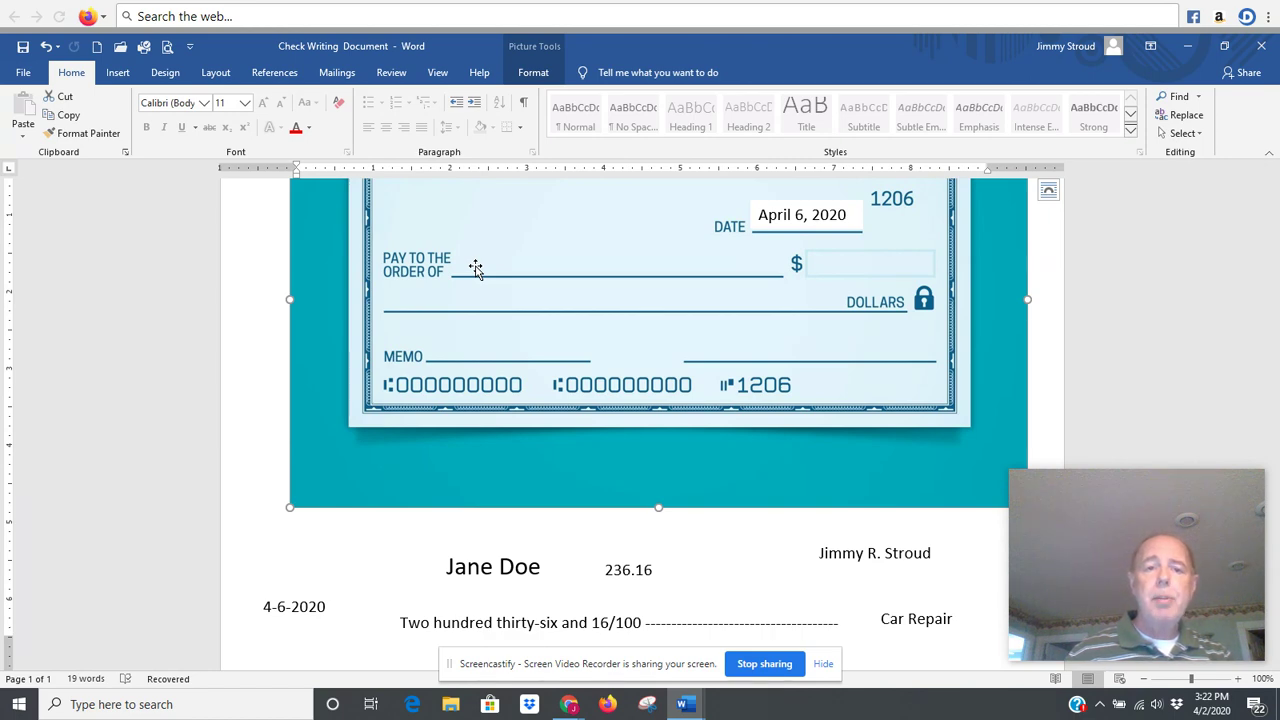
# Step: Drag the payee's name text box onto the PAY TO THE ORDER OF line
pyautogui.click(487, 567)
pyautogui.moveTo(480, 550); pyautogui.dragTo(501, 242)
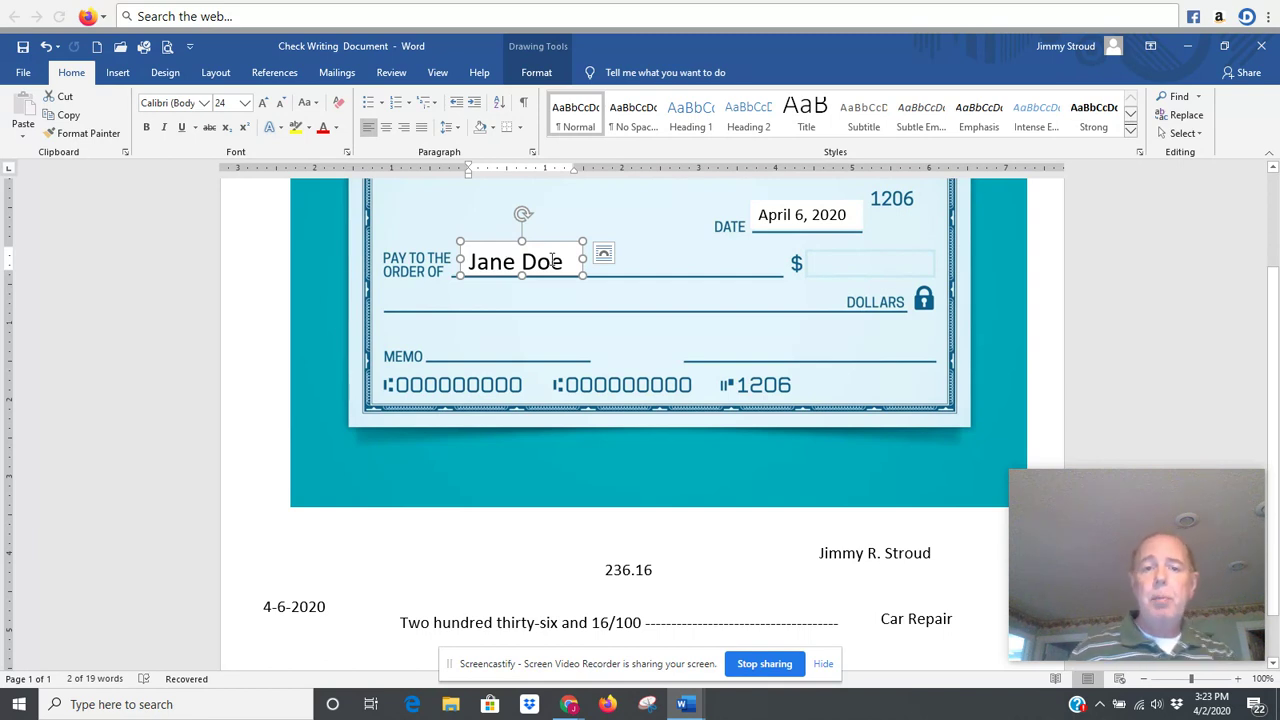
# Step: Place the 236.16 text box in the amount box beside the $ sign
pyautogui.click(632, 569)
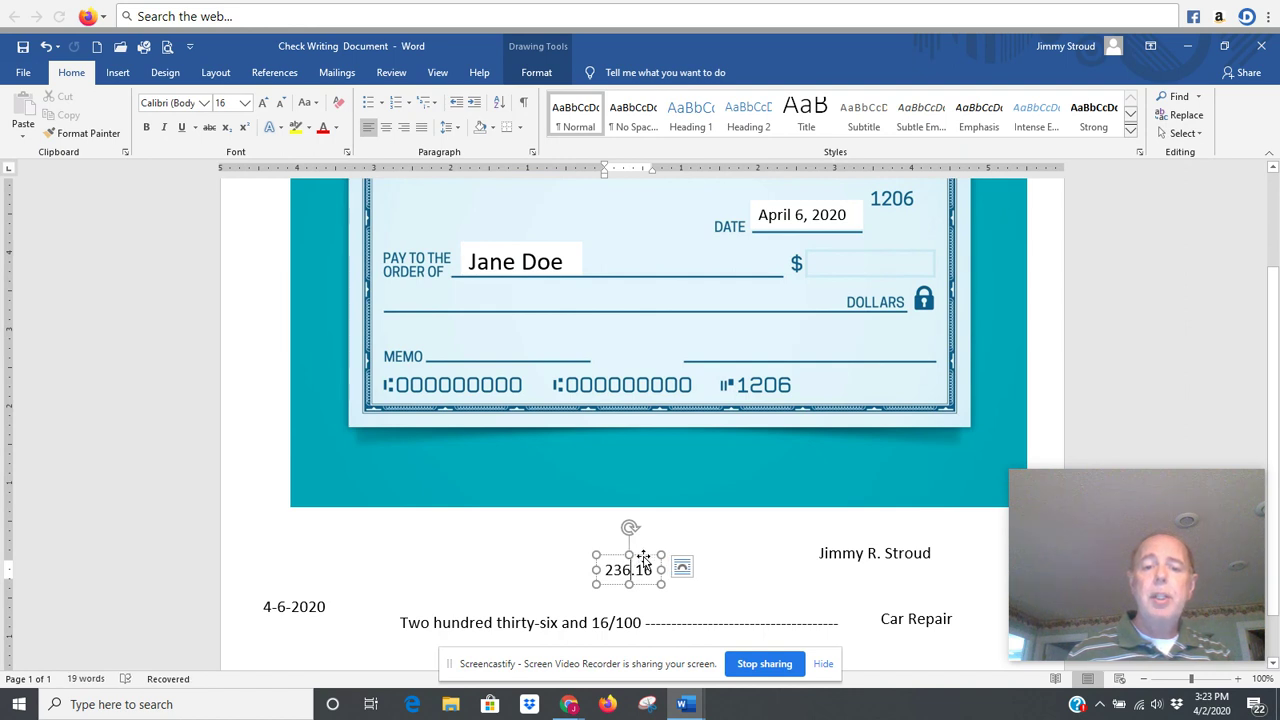
pyautogui.moveTo(643, 558); pyautogui.dragTo(850, 248)
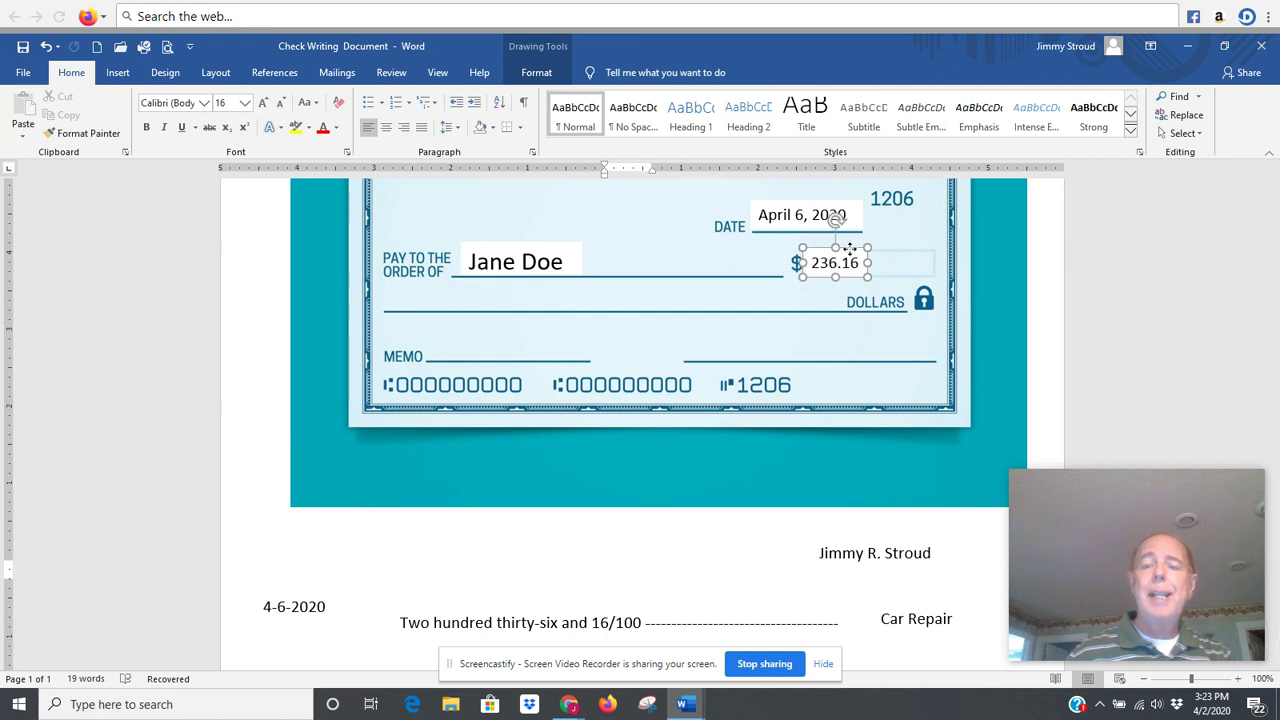
pyautogui.click(787, 297)
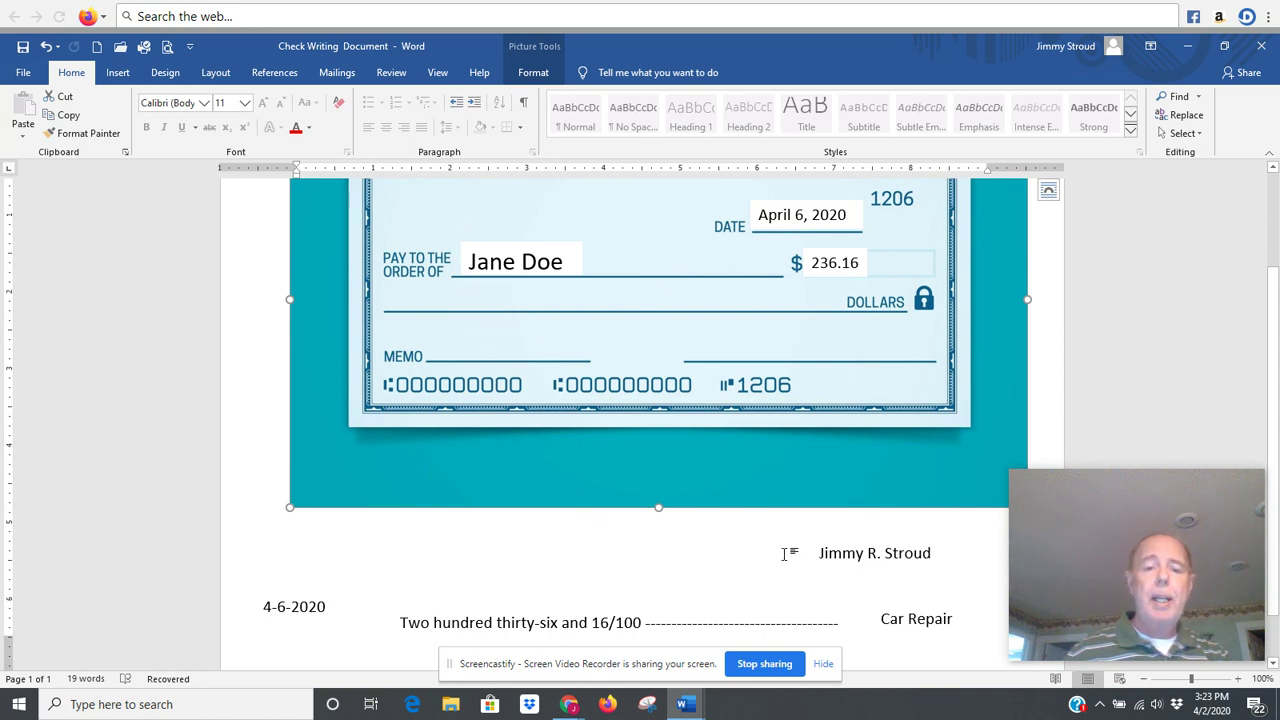
# Step: Move 'Two hundred thirty-six and 16/100' onto the line before DOLLARS
pyautogui.click(508, 622)
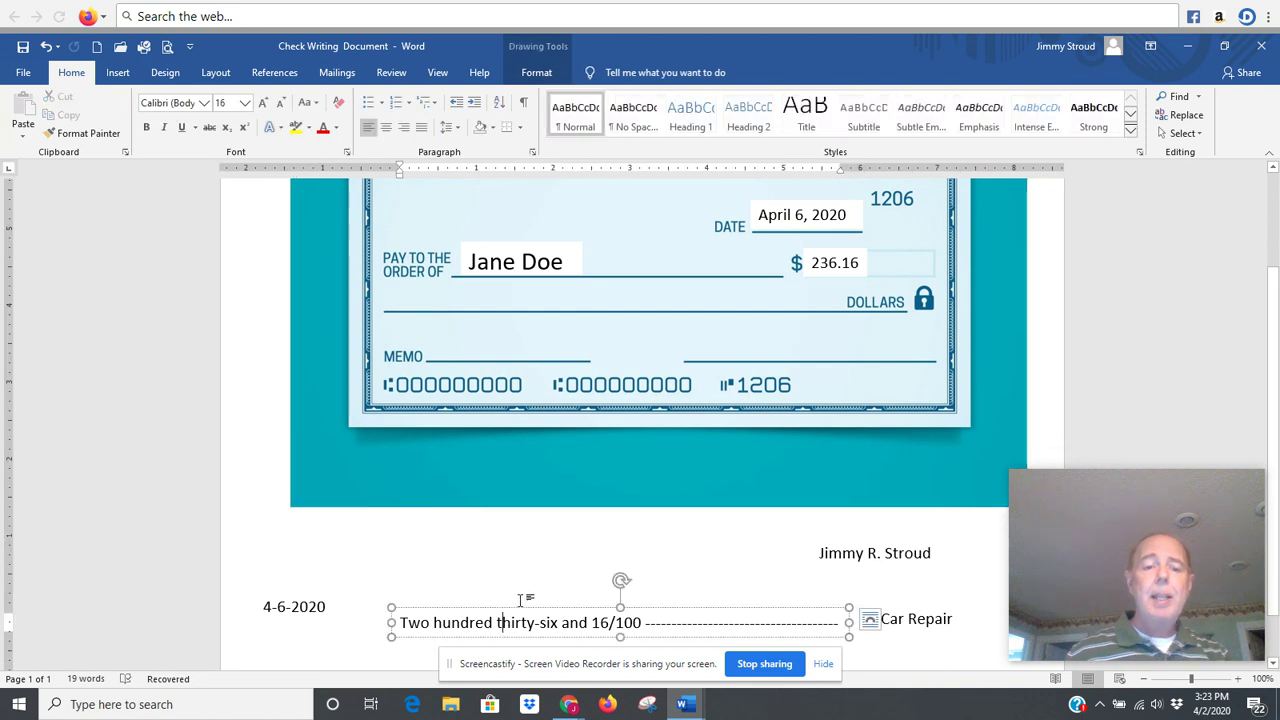
pyautogui.moveTo(520, 611); pyautogui.dragTo(497, 284)
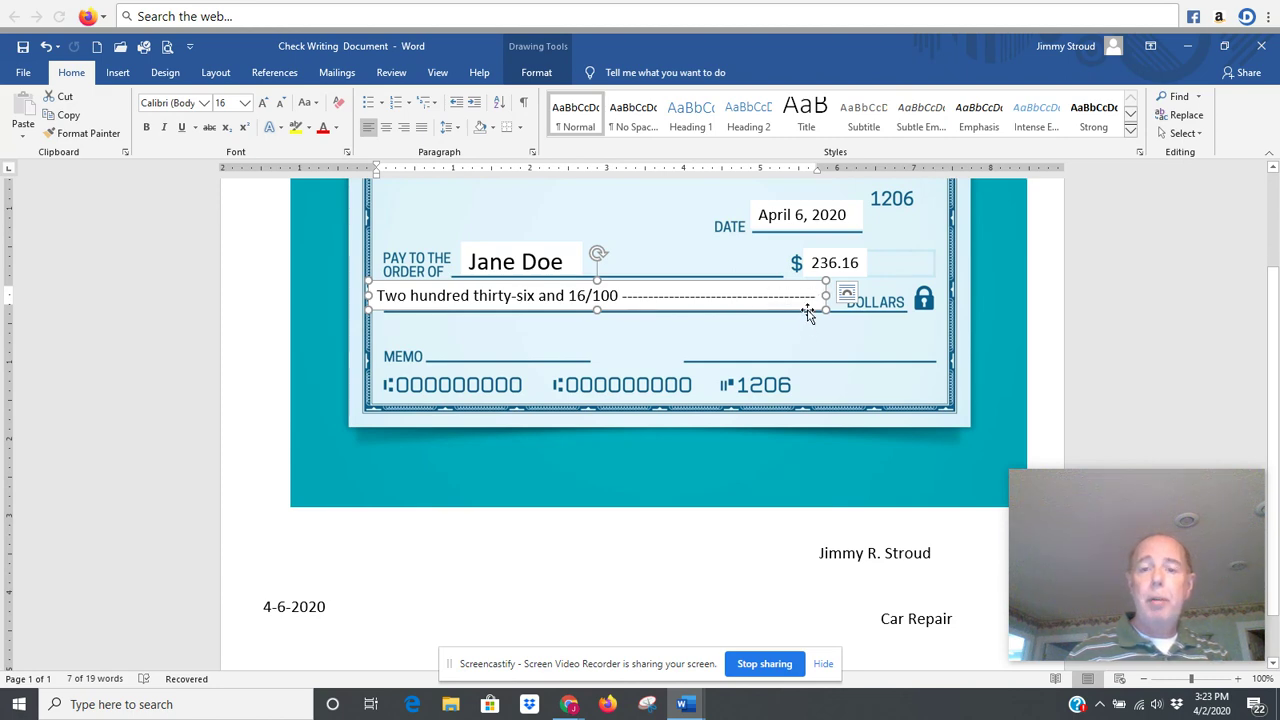
pyautogui.click(853, 333)
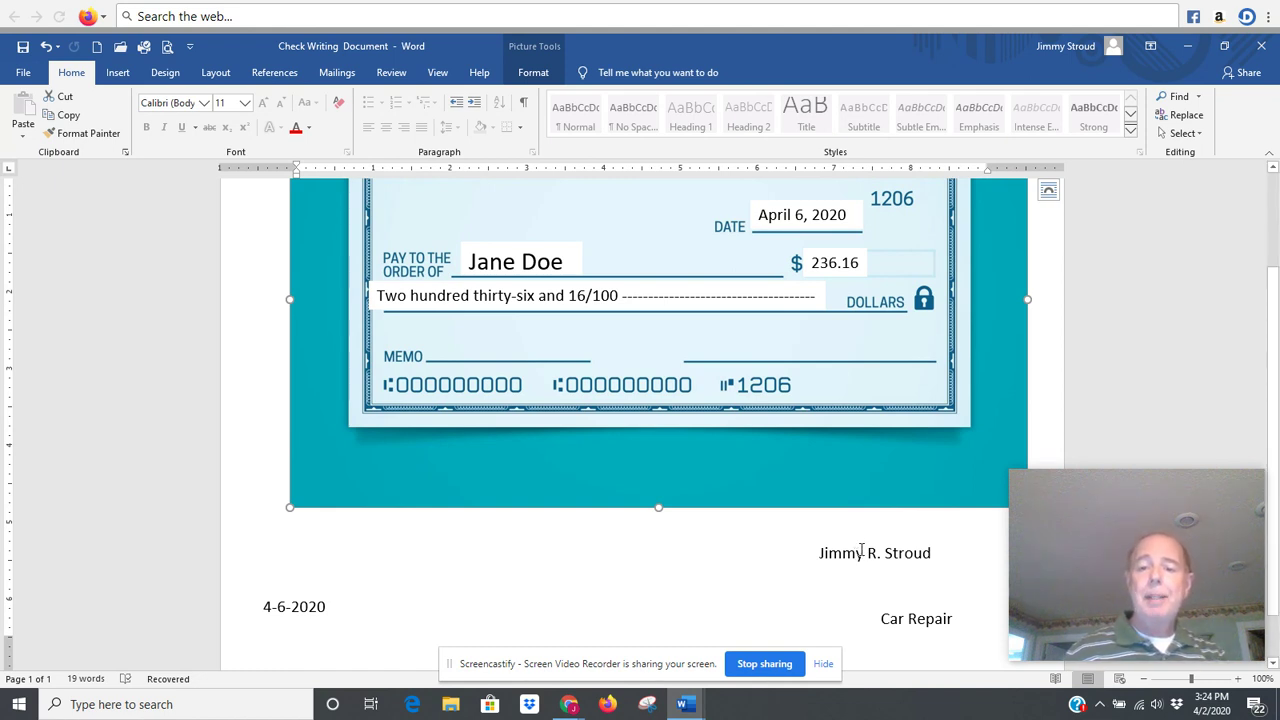
pyautogui.click(857, 553)
# Step: Drag the signer's name box onto the signature line at the lower right
pyautogui.moveTo(855, 525)
pyautogui.mouseDown()
pyautogui.moveTo(795, 356)
pyautogui.moveTo(790, 300)
pyautogui.moveTo(778, 334)
pyautogui.mouseUp()
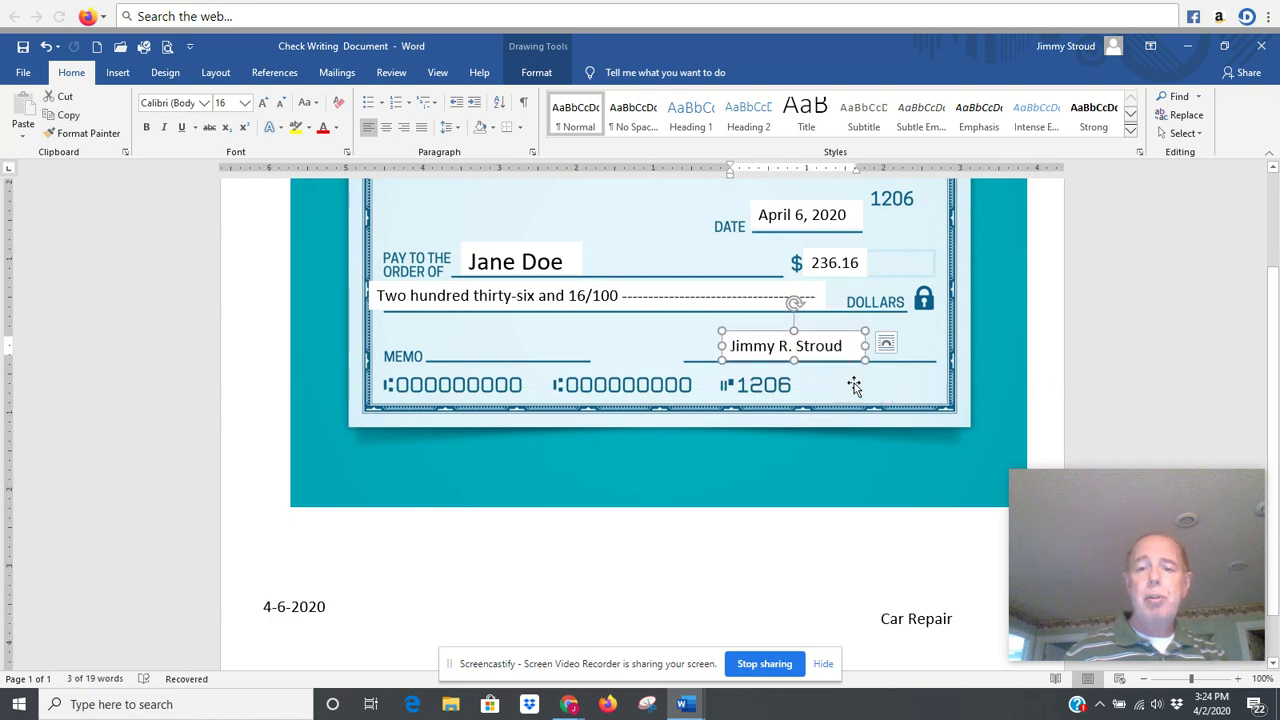
pyautogui.click(910, 343)
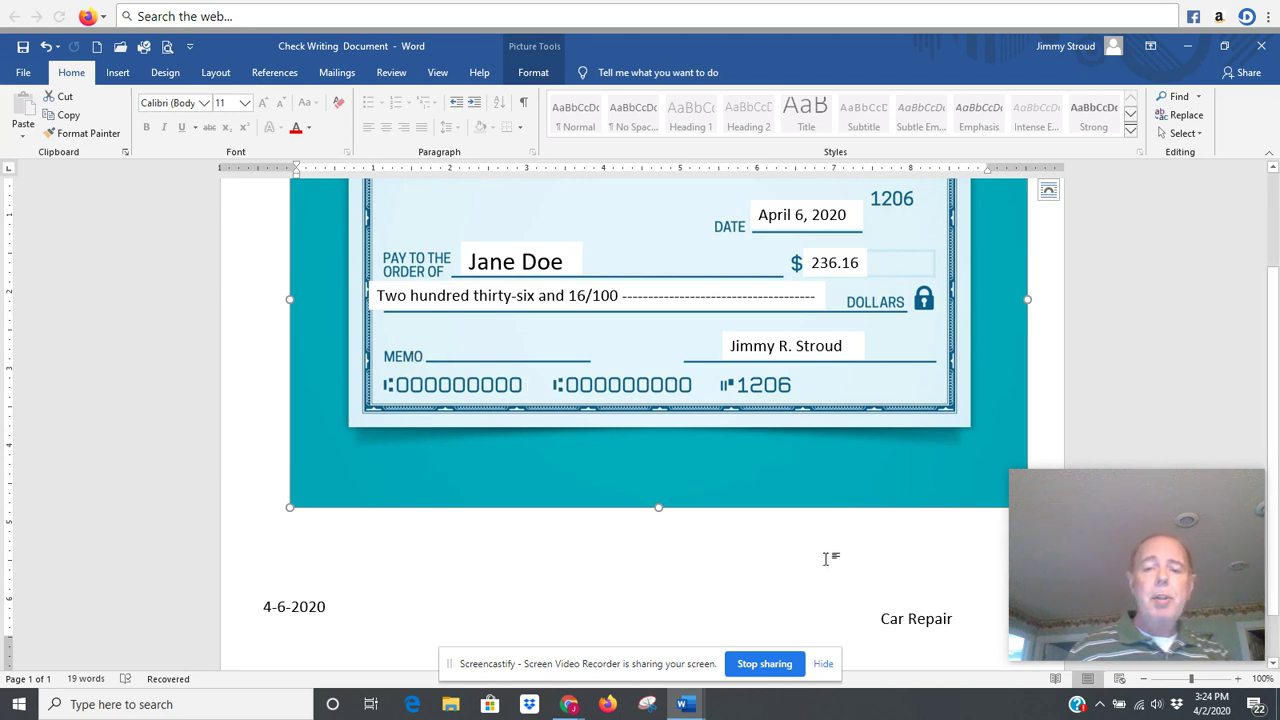
# Step: Put Car Repair on the check's MEMO line, then switch to the Check Register Document
pyautogui.click(899, 620)
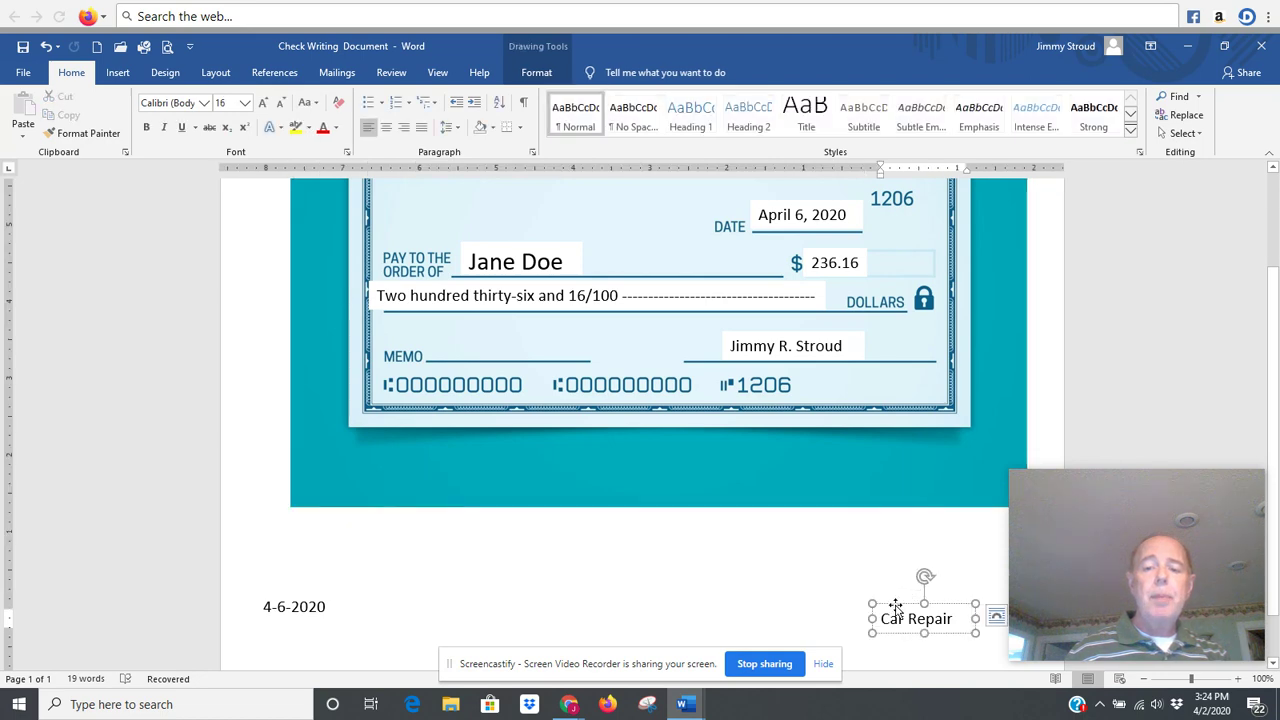
pyautogui.moveTo(897, 610)
pyautogui.mouseDown()
pyautogui.moveTo(769, 488)
pyautogui.moveTo(505, 366)
pyautogui.moveTo(485, 312)
pyautogui.moveTo(456, 334)
pyautogui.mouseUp()
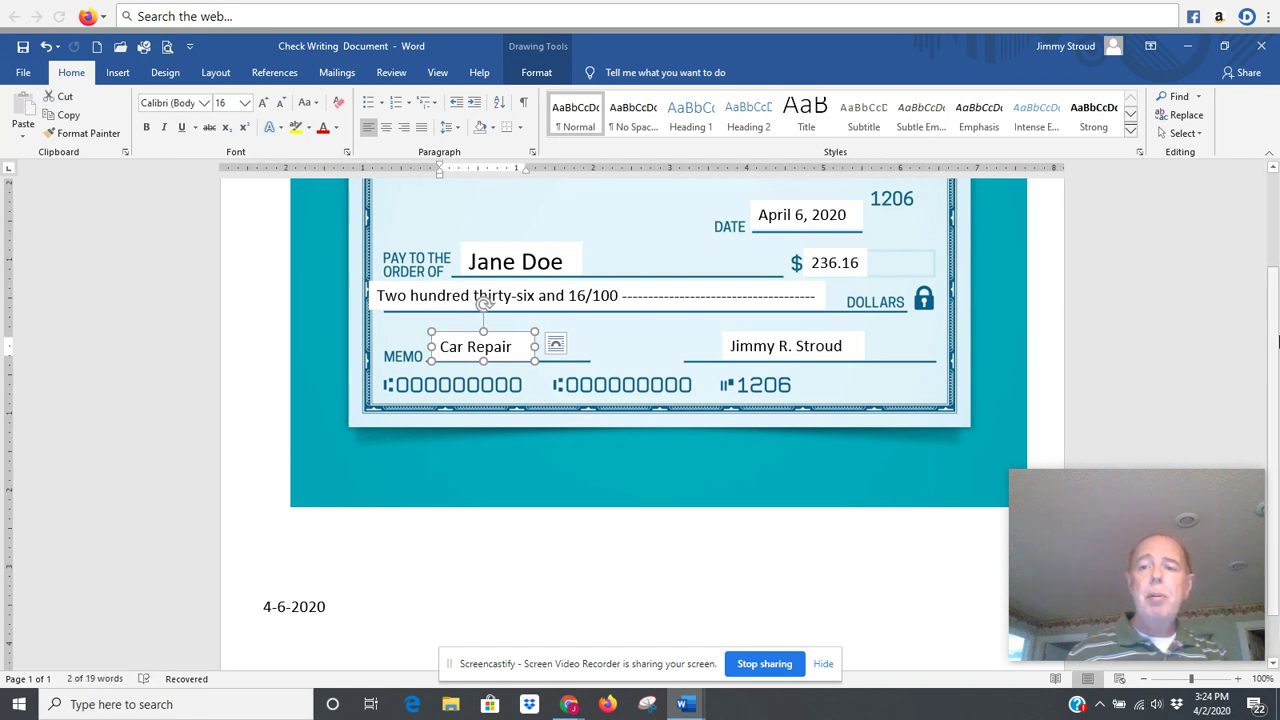
pyautogui.scroll(1, 1277, 300)
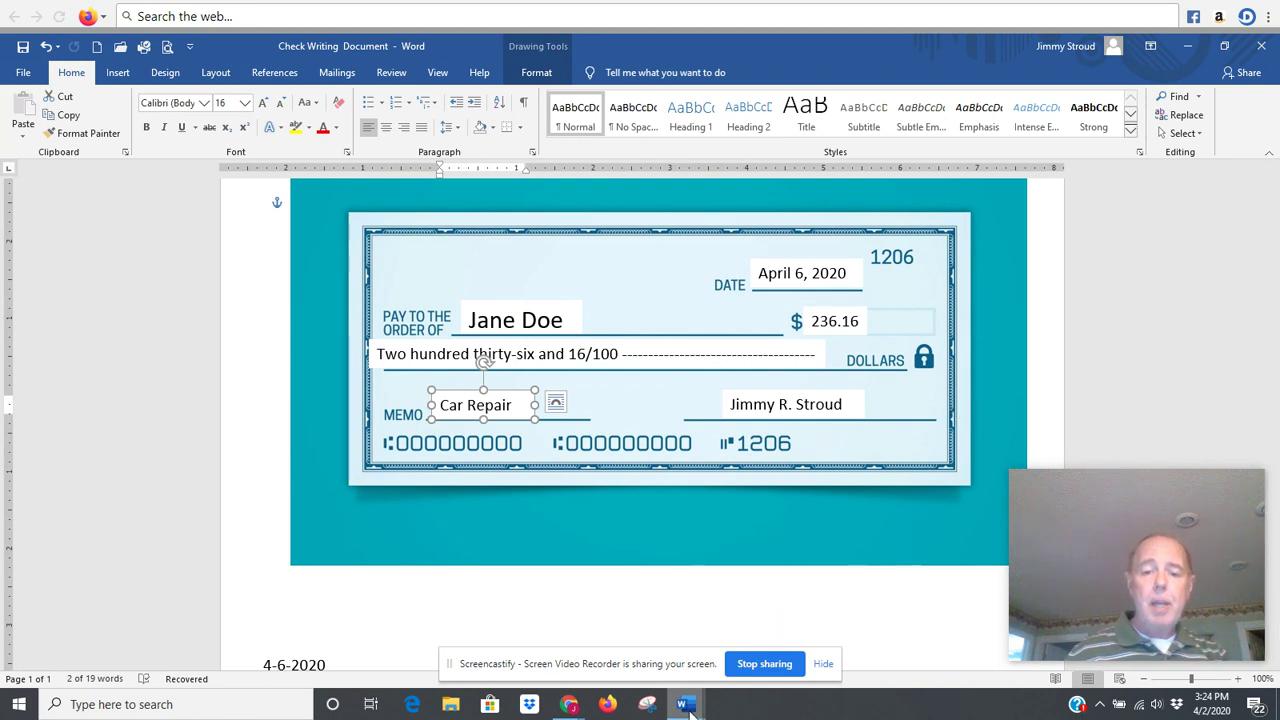
pyautogui.moveTo(688, 710)
pyautogui.click(752, 655)
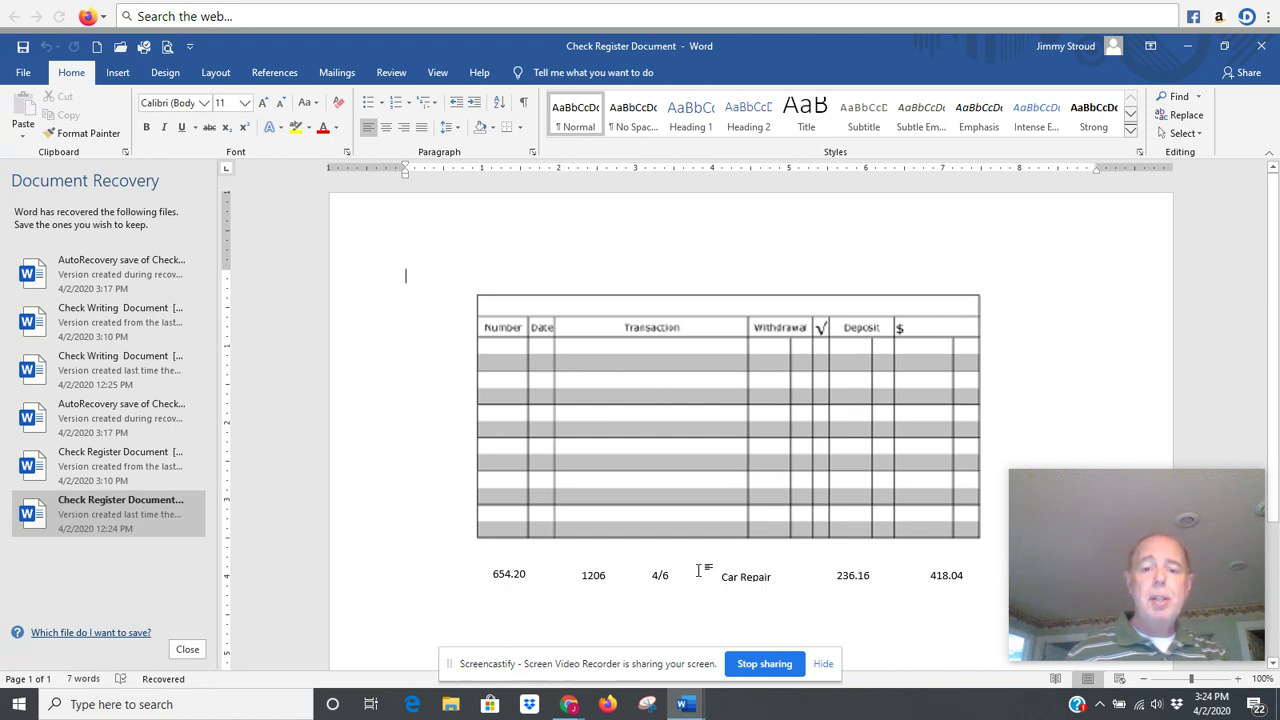
# Step: Place the 654.20 balance, check number 1206 and date 4/6 into the register
pyautogui.click(509, 574)
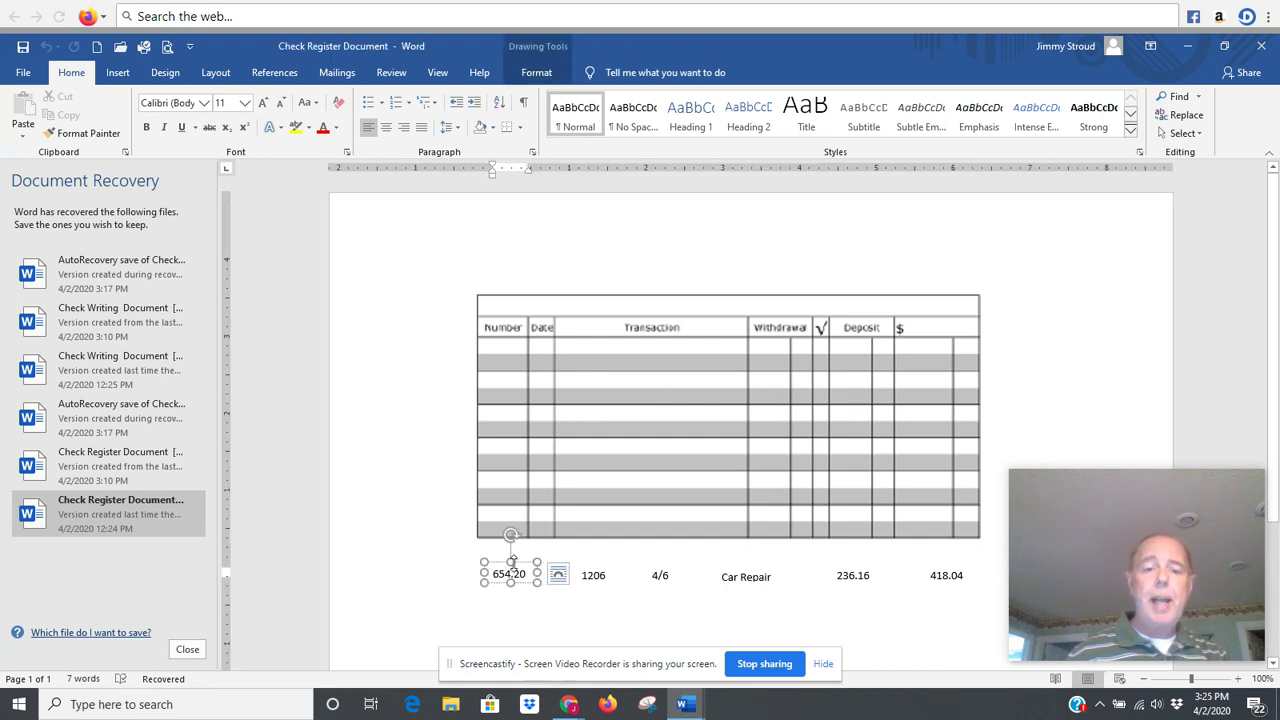
pyautogui.moveTo(510, 557); pyautogui.dragTo(510, 388)
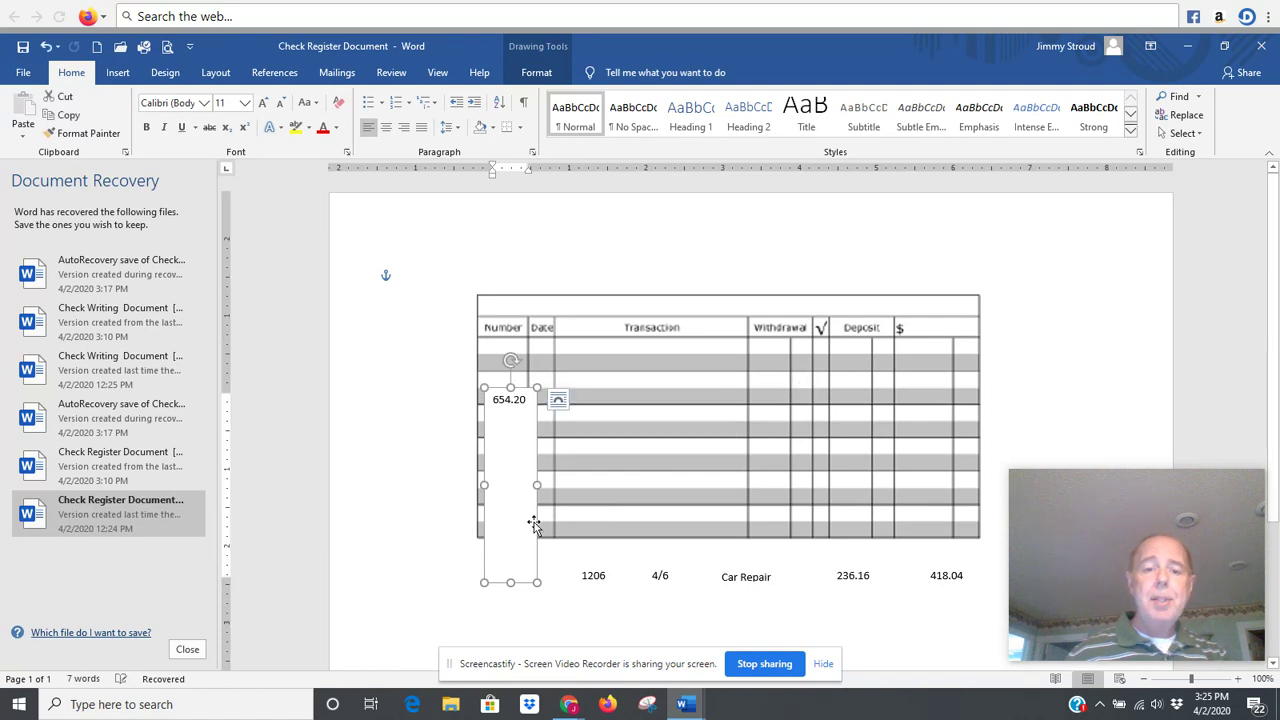
pyautogui.moveTo(510, 581); pyautogui.dragTo(946, 314)
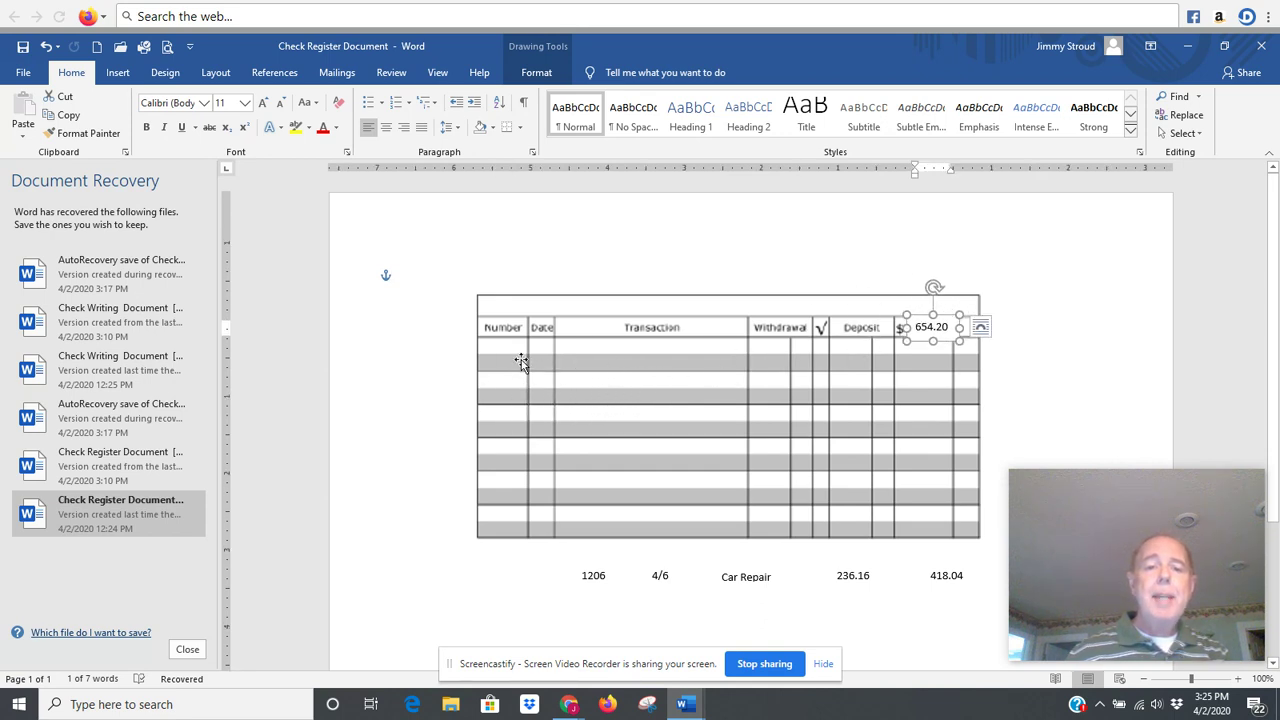
pyautogui.click(590, 582)
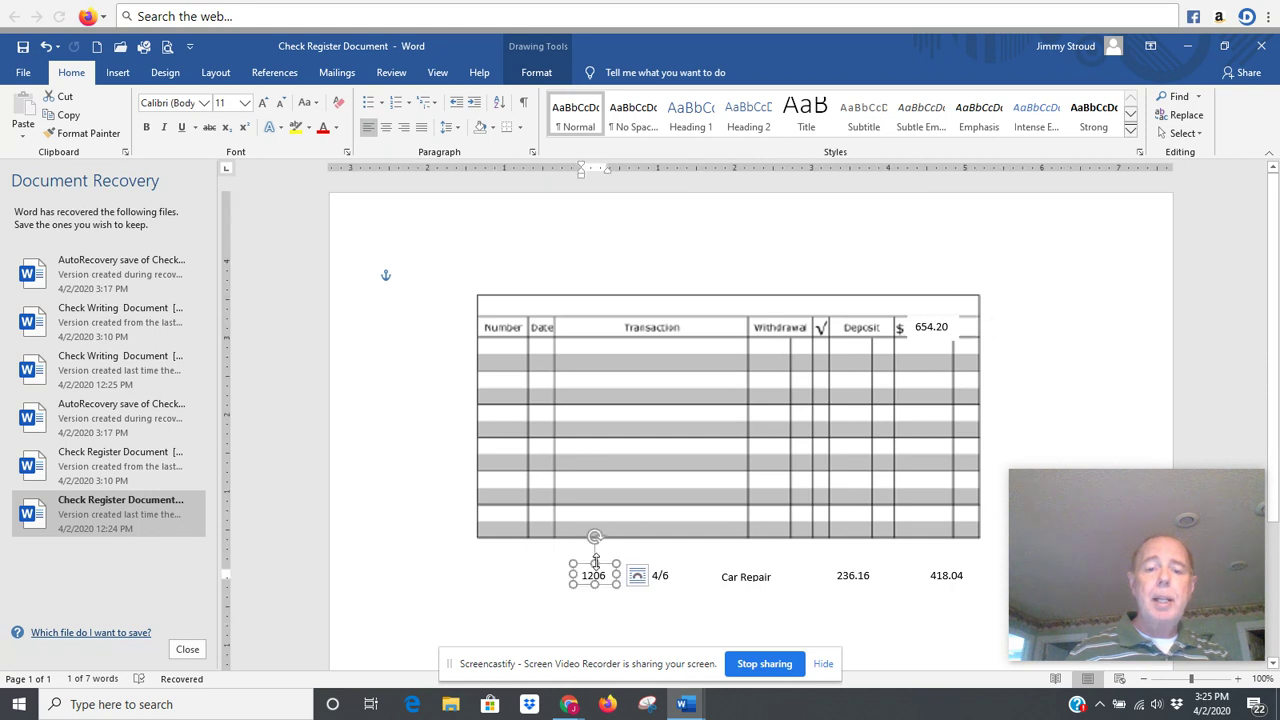
pyautogui.moveTo(603, 568); pyautogui.dragTo(576, 431)
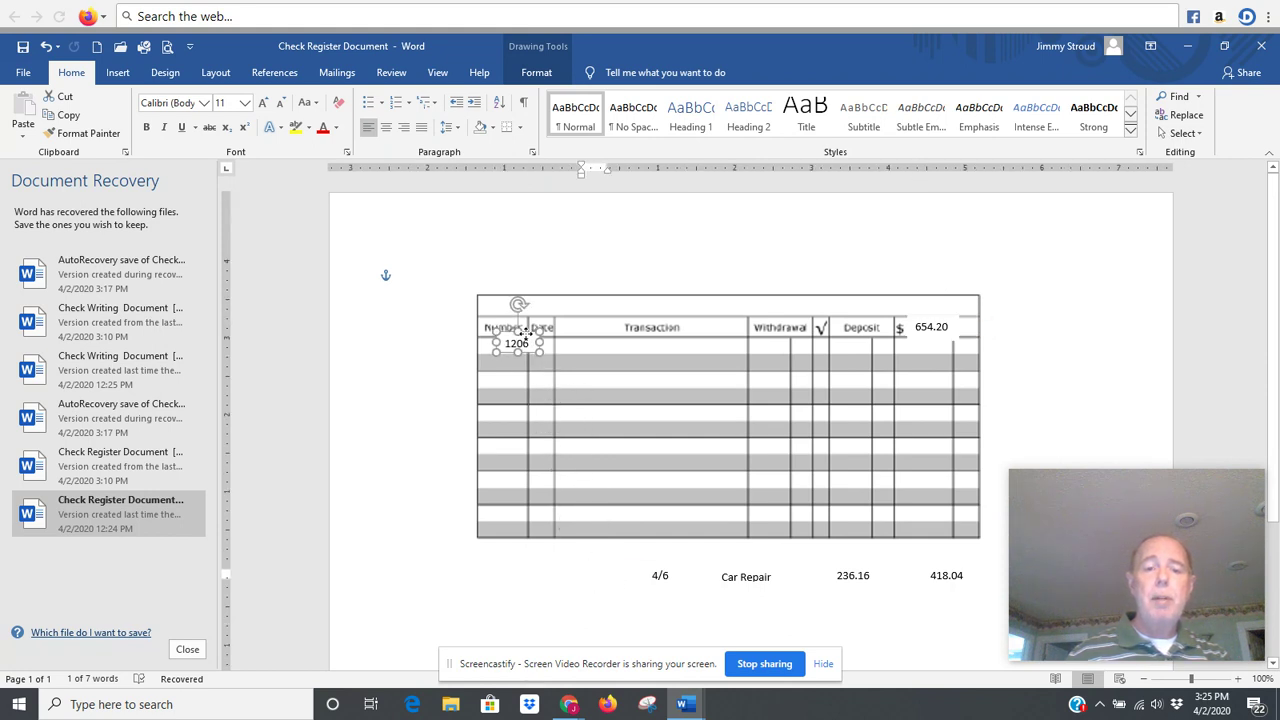
pyautogui.moveTo(525, 333); pyautogui.dragTo(513, 334)
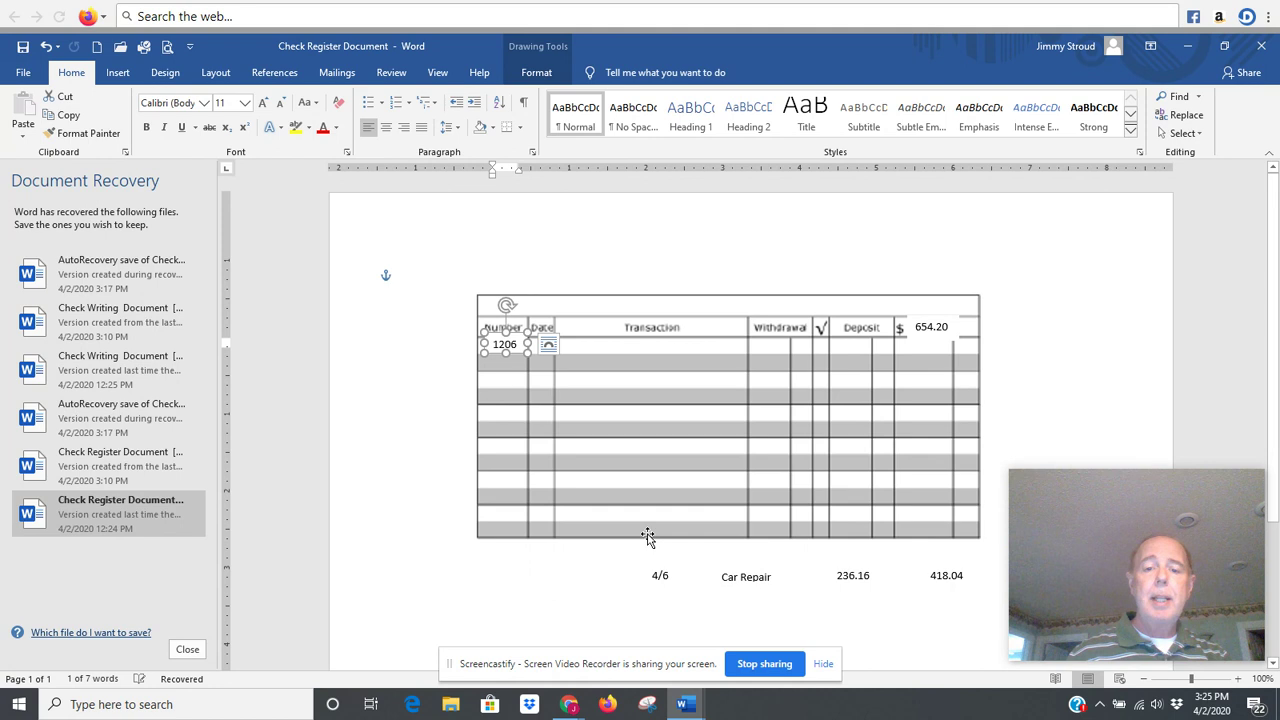
pyautogui.click(661, 573)
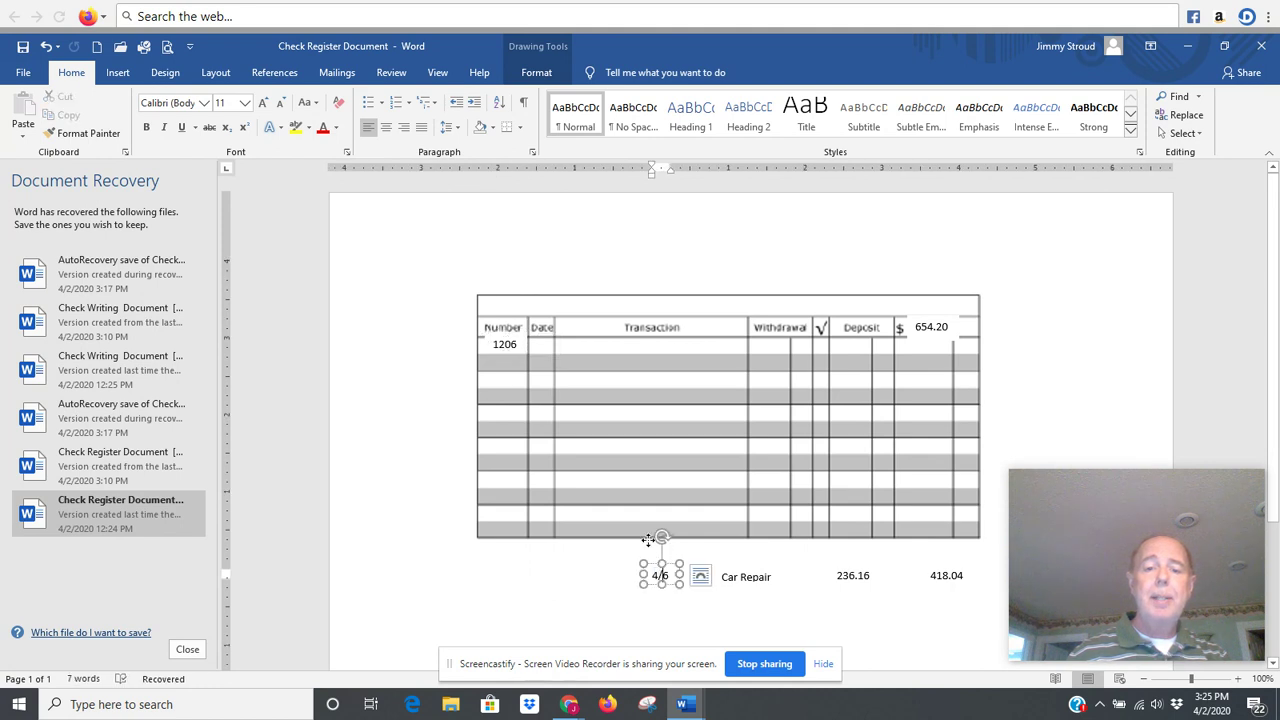
pyautogui.moveTo(650, 562); pyautogui.dragTo(538, 331)
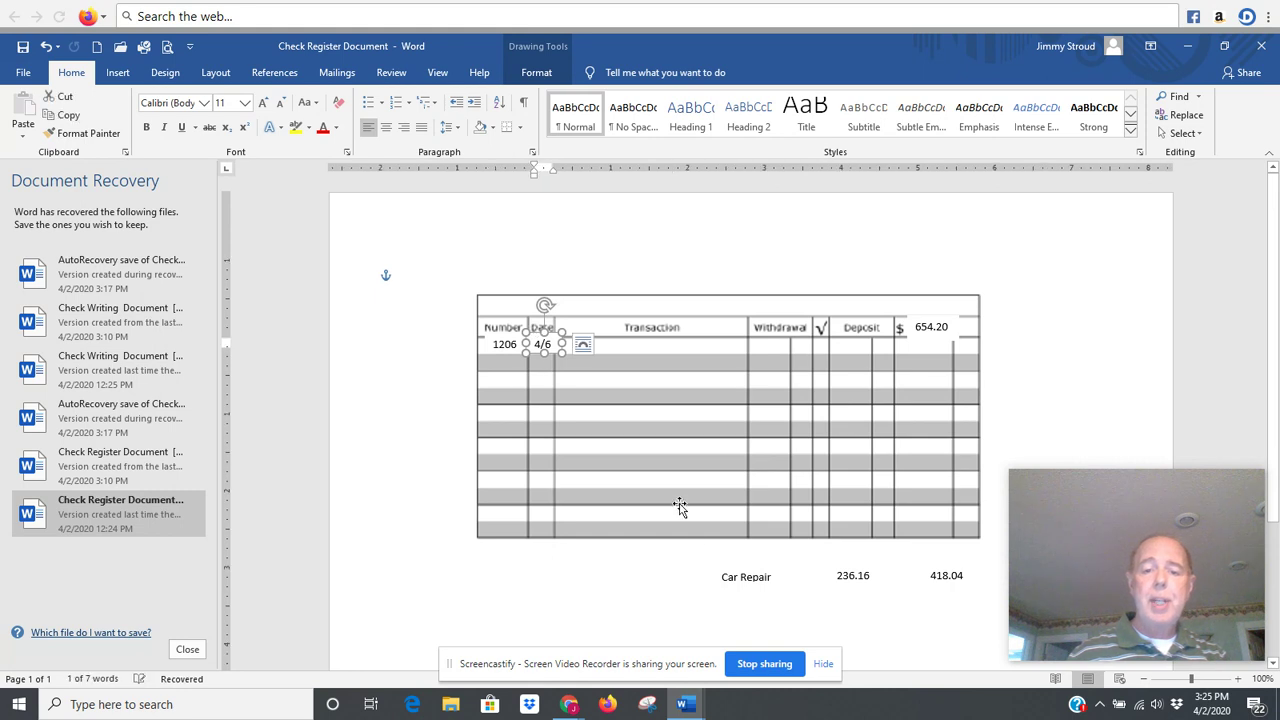
pyautogui.click(757, 580)
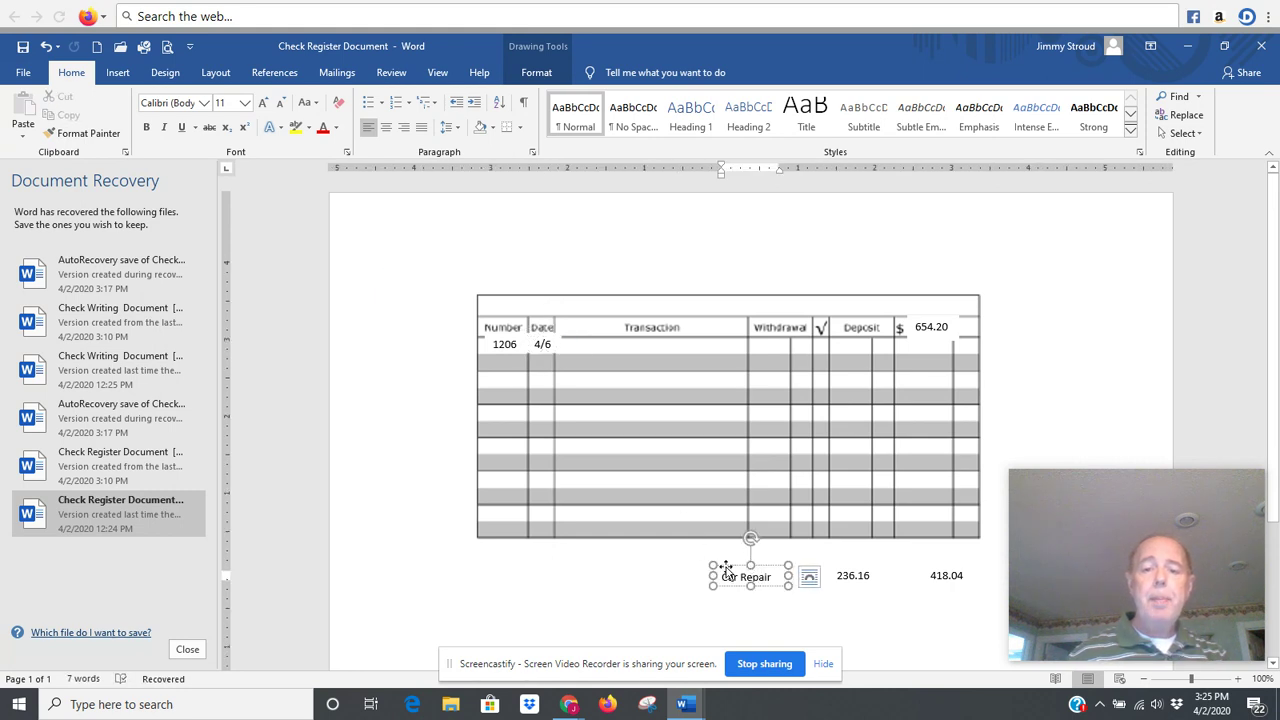
# Step: Drag Car Repair into the Transaction cell and 236.16 into the Withdrawal cell
pyautogui.moveTo(716, 524); pyautogui.dragTo(578, 334)
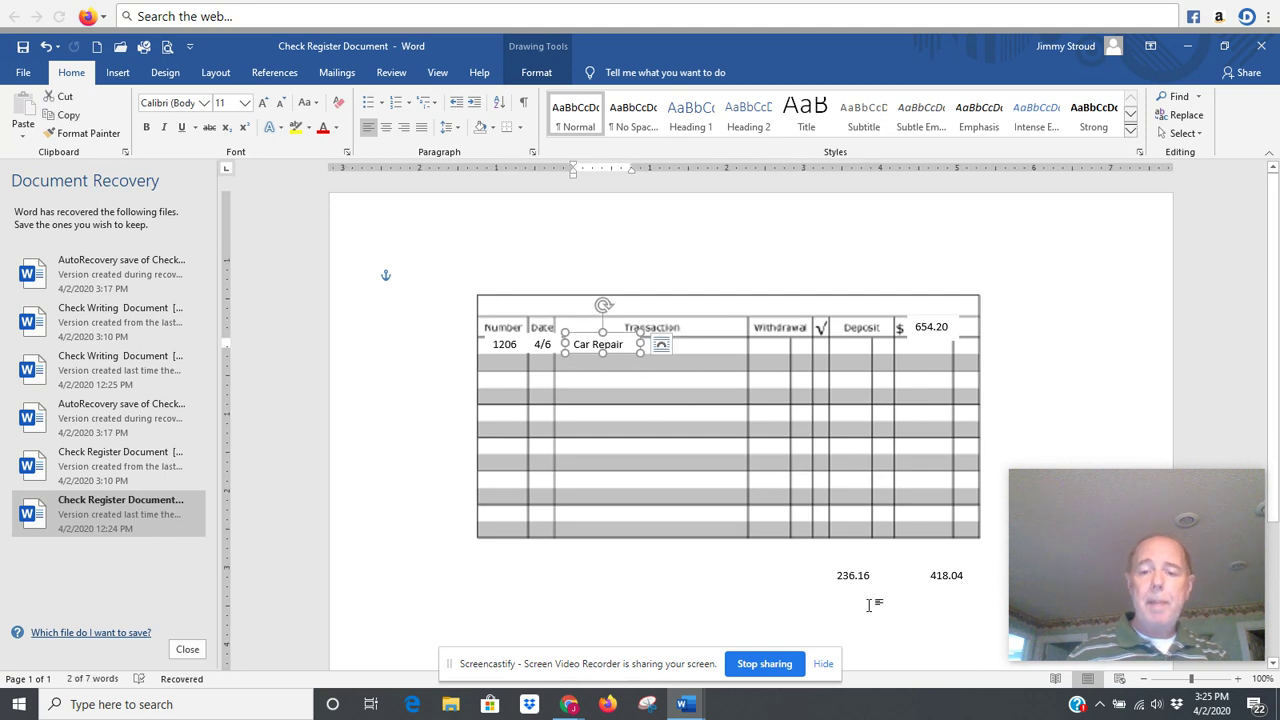
pyautogui.click(856, 575)
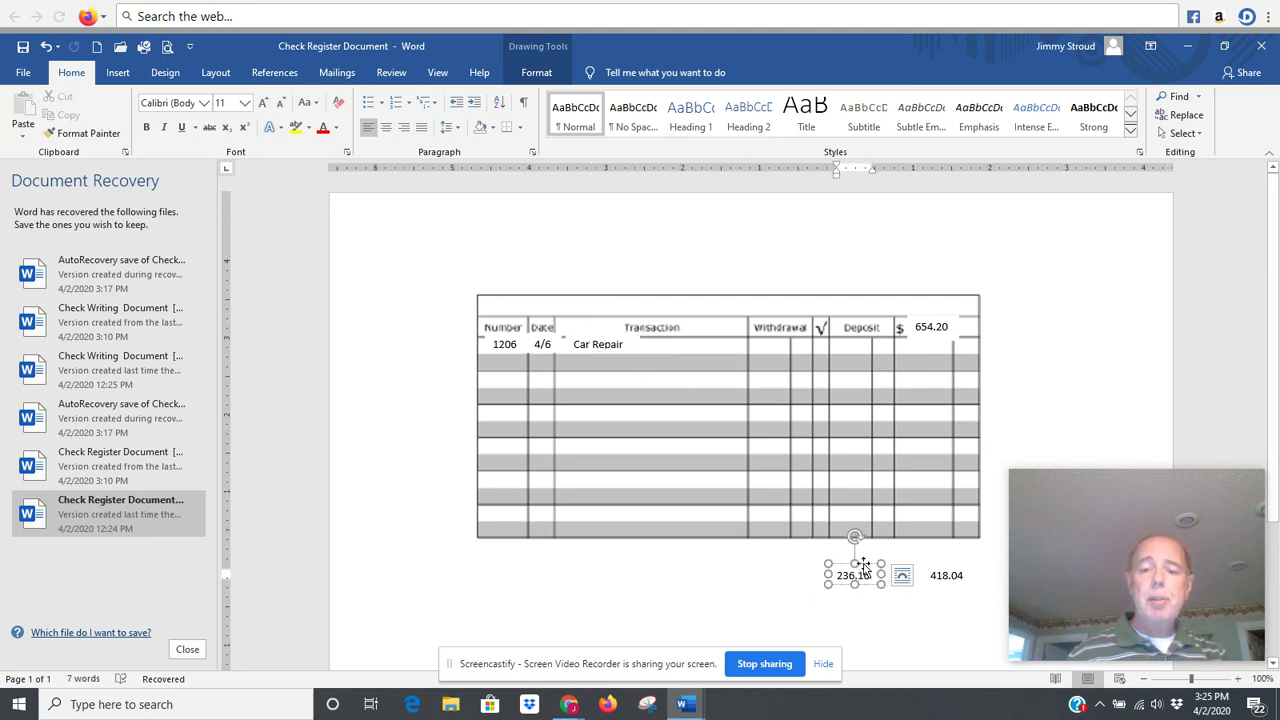
pyautogui.moveTo(864, 566); pyautogui.dragTo(793, 330)
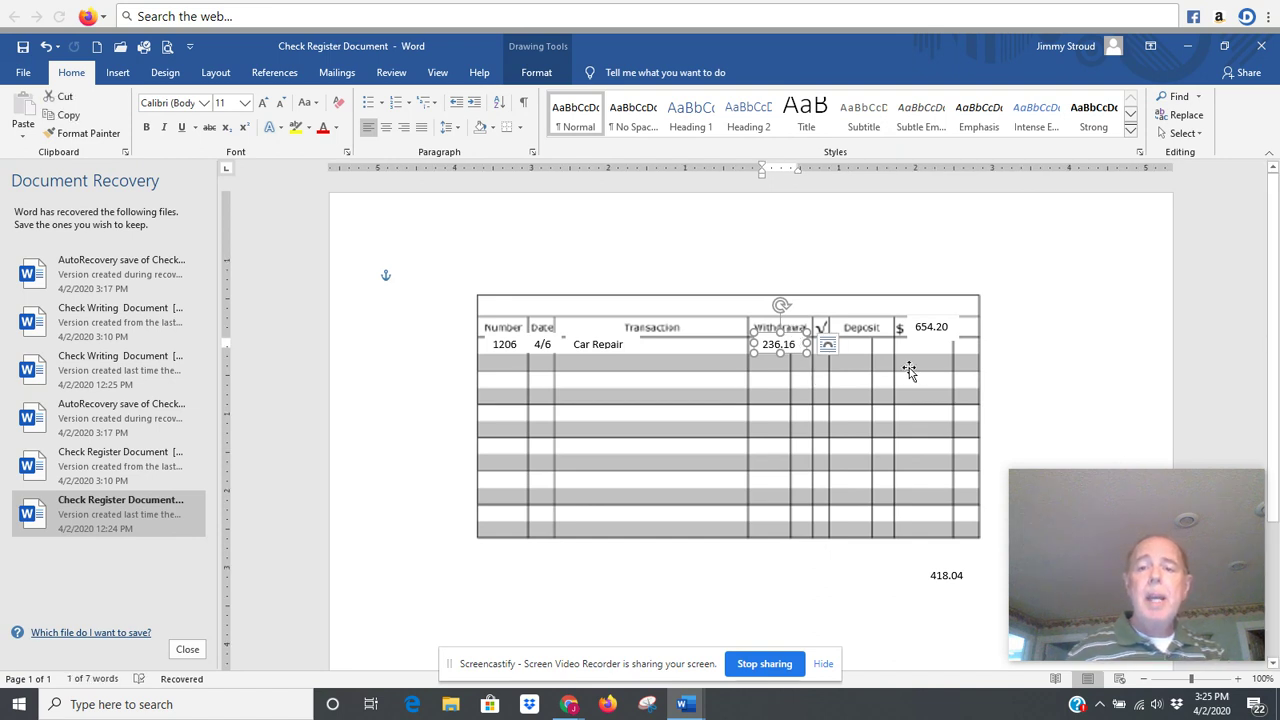
pyautogui.click(812, 580)
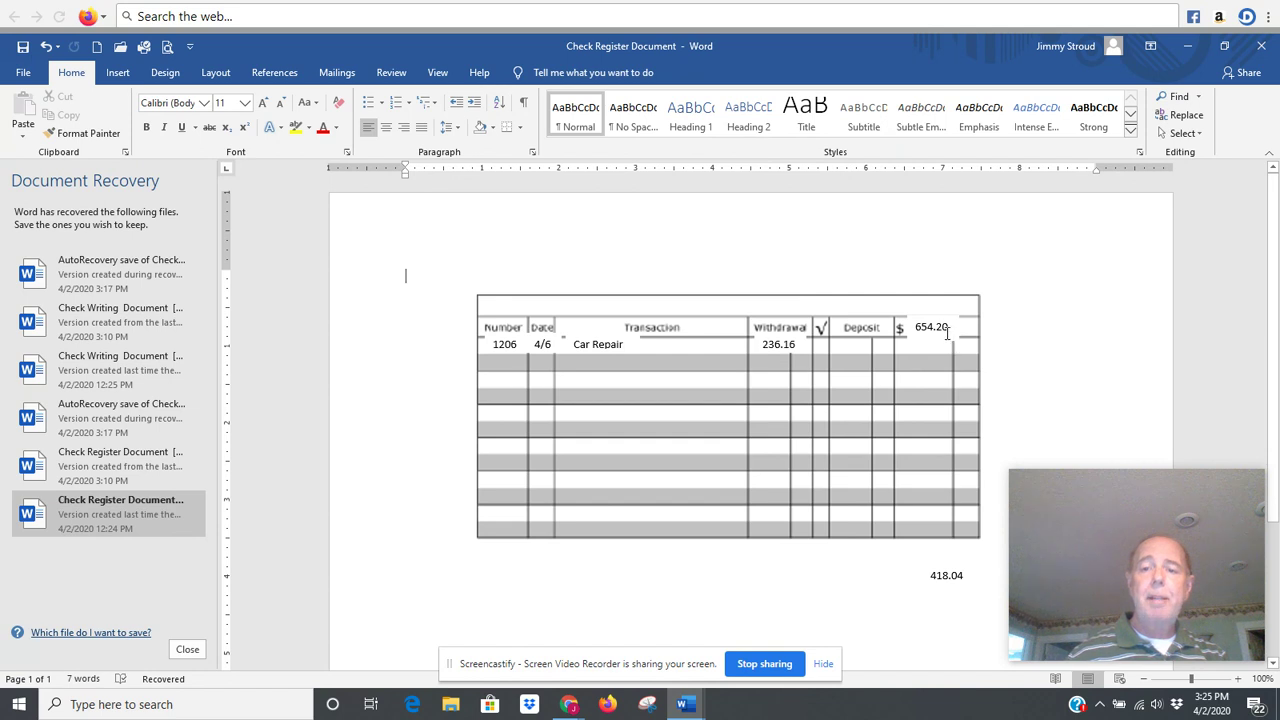
# Step: Move the 418.04 balance into the register's balance column directly under 654.20
pyautogui.click(950, 568)
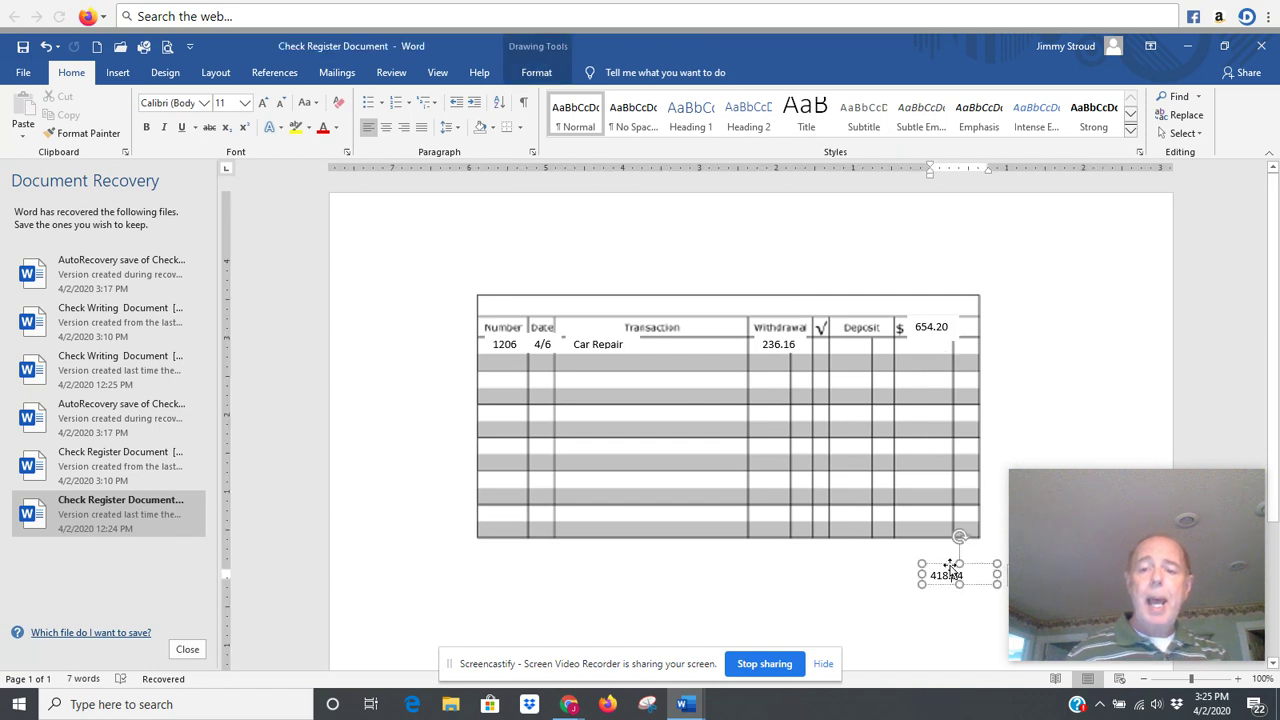
pyautogui.moveTo(950, 565); pyautogui.dragTo(931, 334)
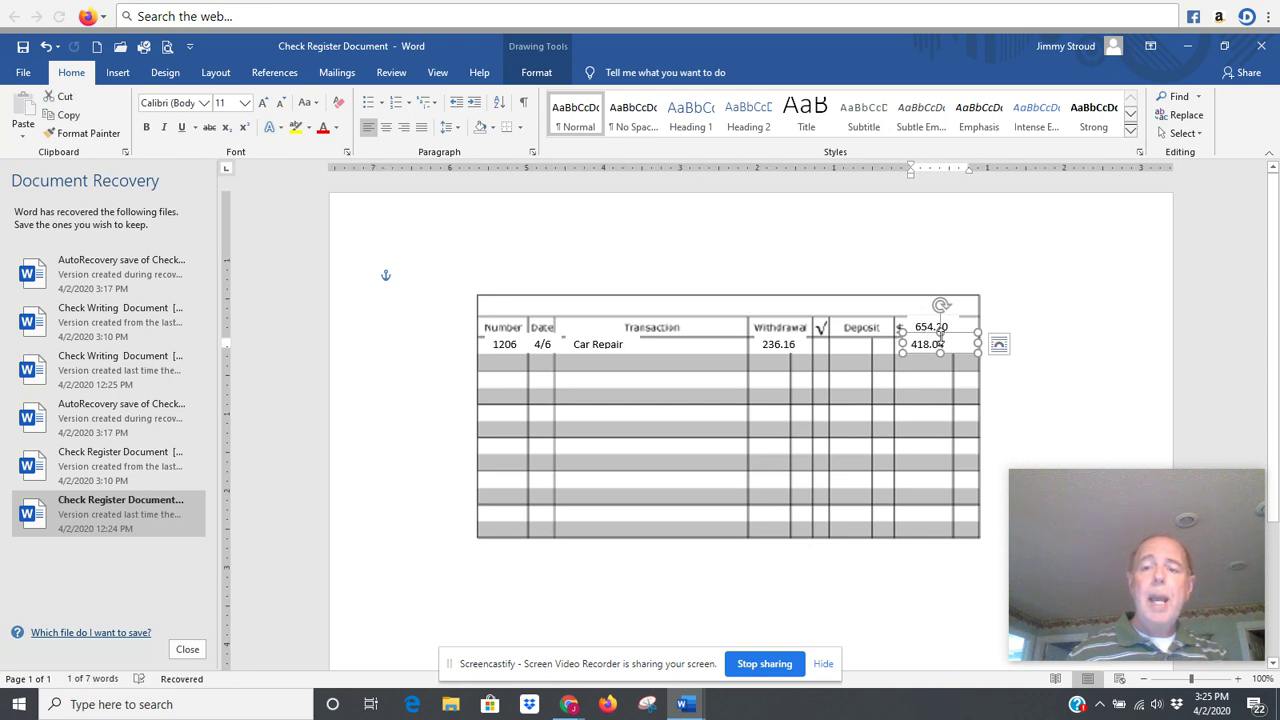